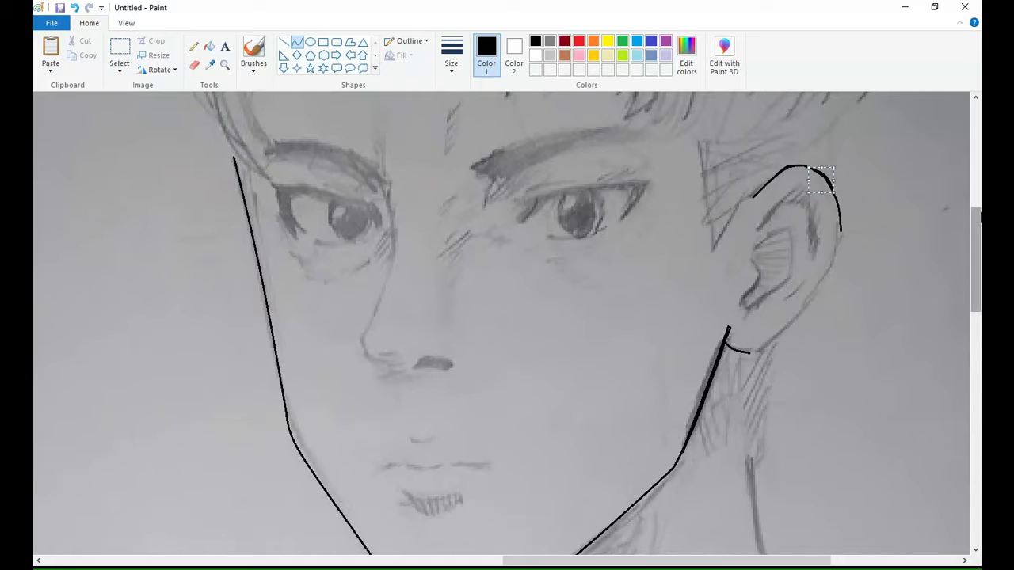
Trace the ear's outer rim, lobe and inner folds over the sketch with the Curve tool
drag(841, 230, 752, 350)
drag(795, 290, 828, 277)
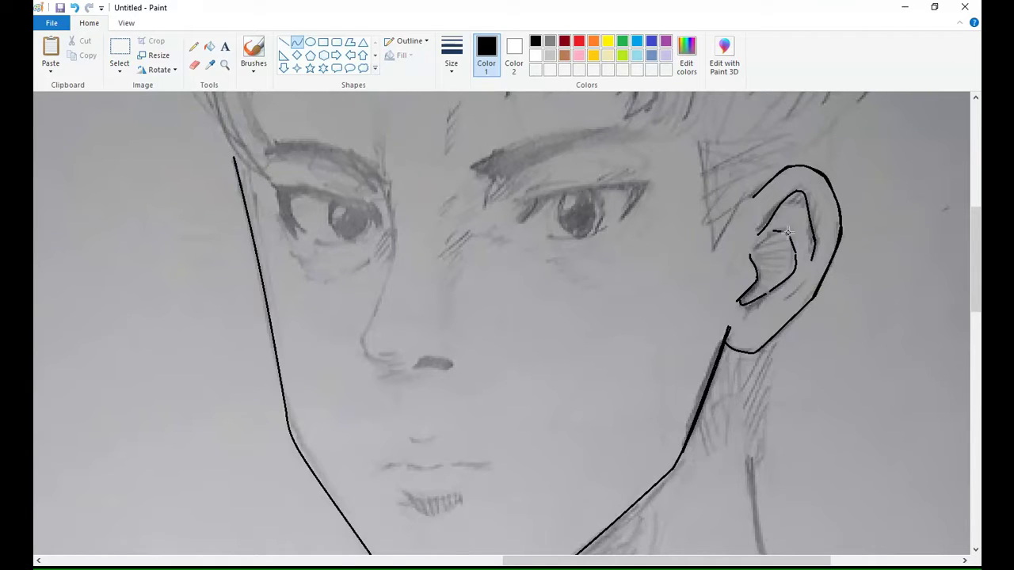
Trace both eyebrows and the nose outline with its nostril over the sketch using curves
scroll(826, 319, up, 3)
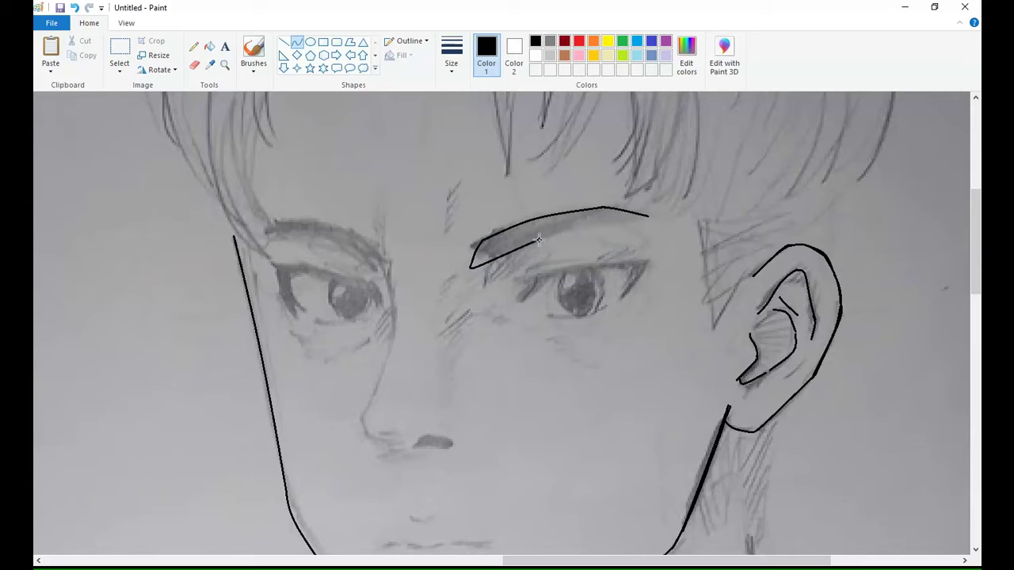
drag(537, 240, 648, 216)
drag(370, 244, 386, 269)
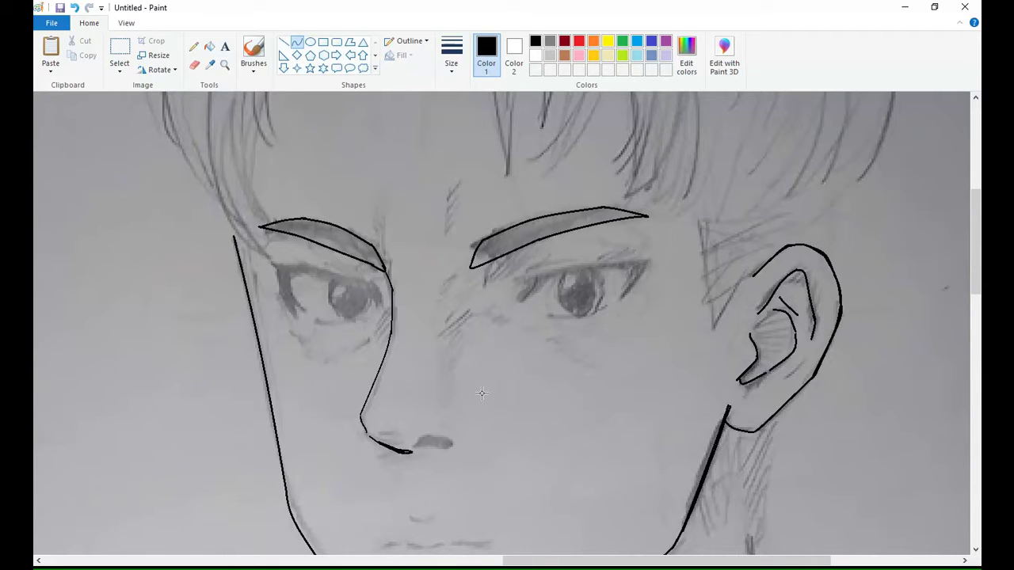
drag(416, 446, 452, 445)
Outline the thick upper eyelids with their pointed corners on both eyes
scroll(570, 279, right, 3)
drag(543, 263, 435, 290)
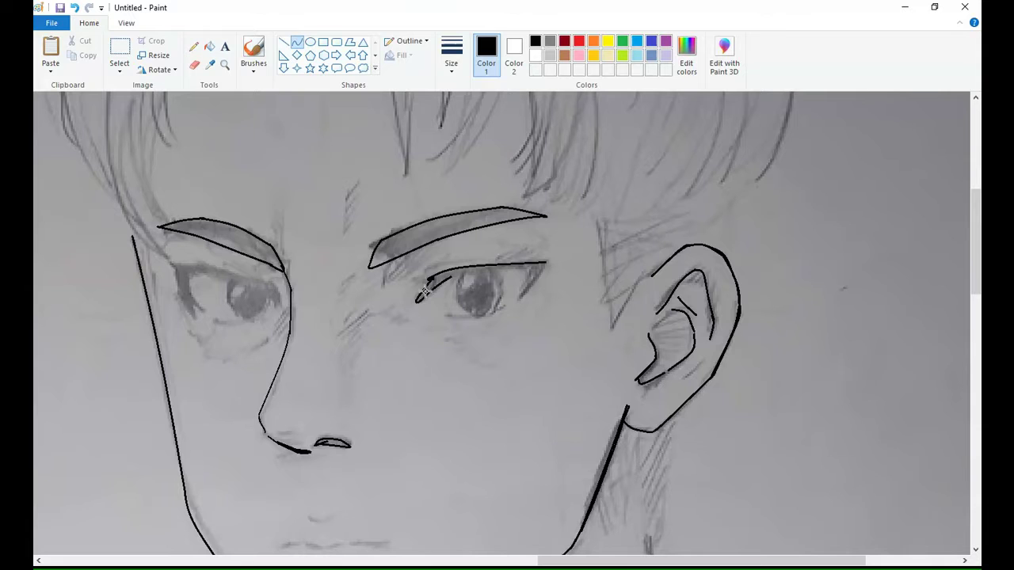
click(224, 64)
click(369, 293)
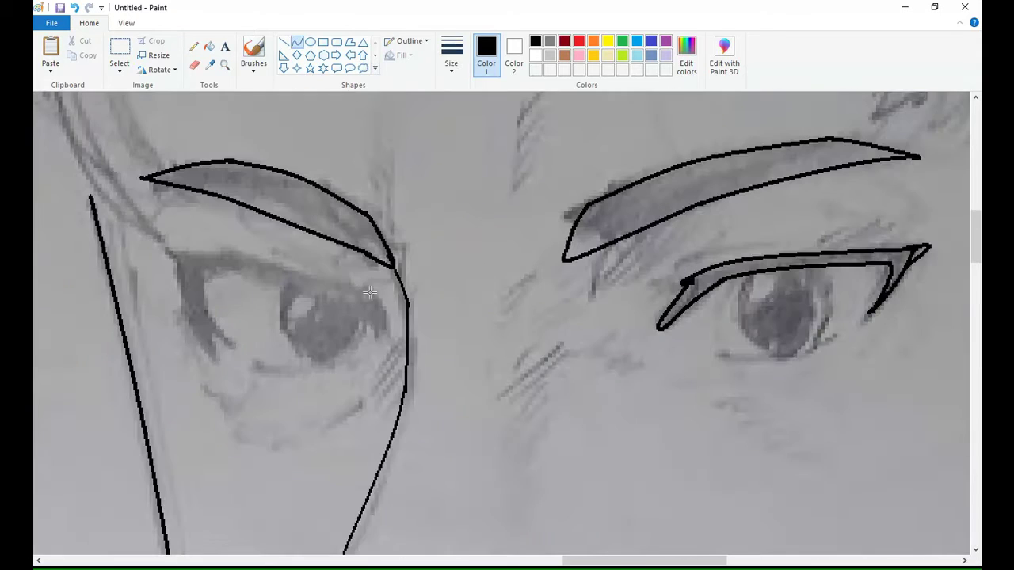
drag(377, 294, 150, 241)
mouse_move(190, 301)
mouse_down()
mouse_move(214, 263)
mouse_move(360, 273)
mouse_up()
Trace the lower lid lines and the round iris outlines of both eyes with curves
drag(234, 347, 275, 366)
drag(809, 355, 841, 335)
drag(800, 352, 804, 361)
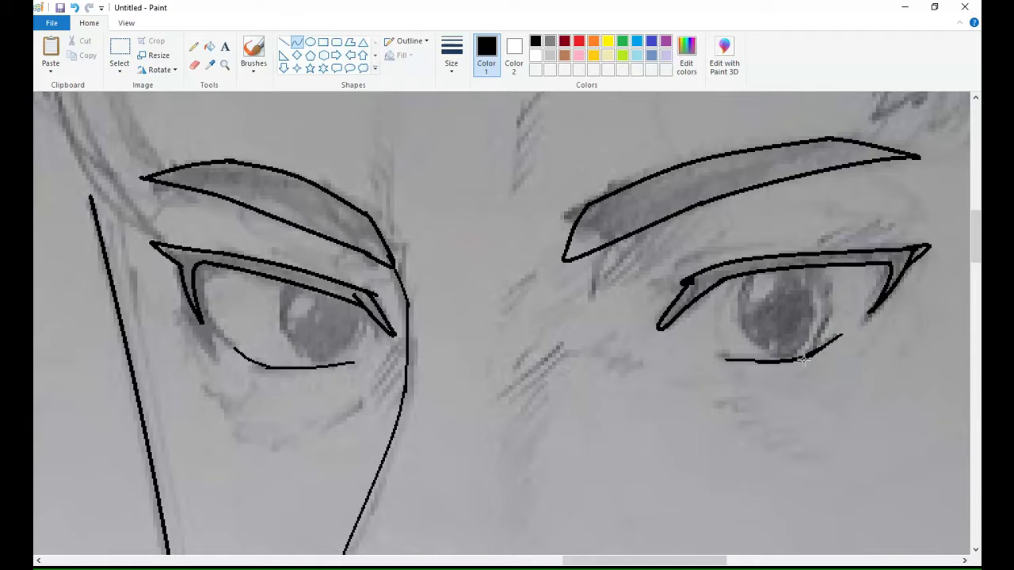
drag(293, 285, 360, 364)
drag(814, 267, 814, 327)
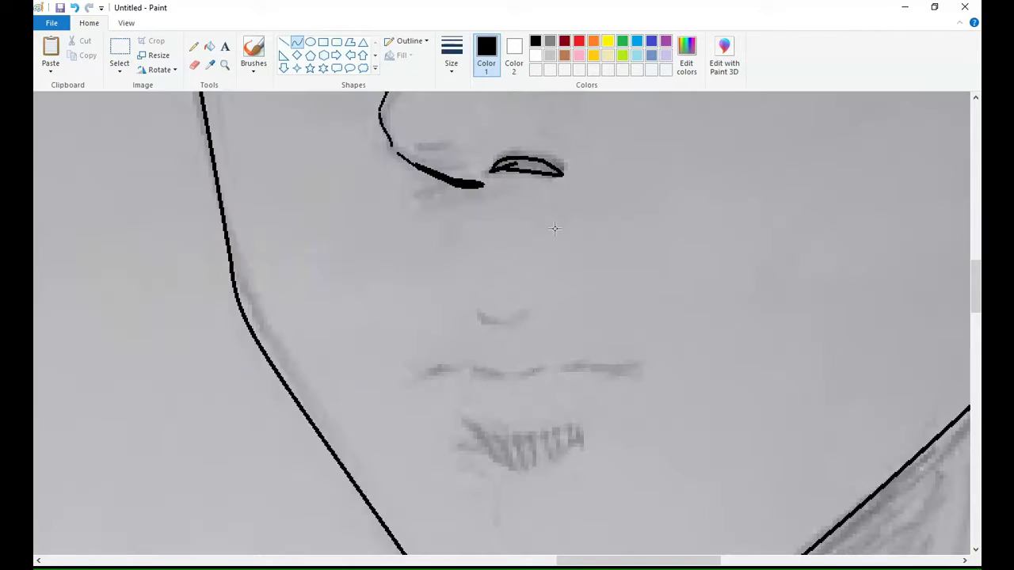
Trace the wavy line between the lips and the lower lip line with curves
drag(473, 368, 535, 371)
drag(507, 370, 513, 376)
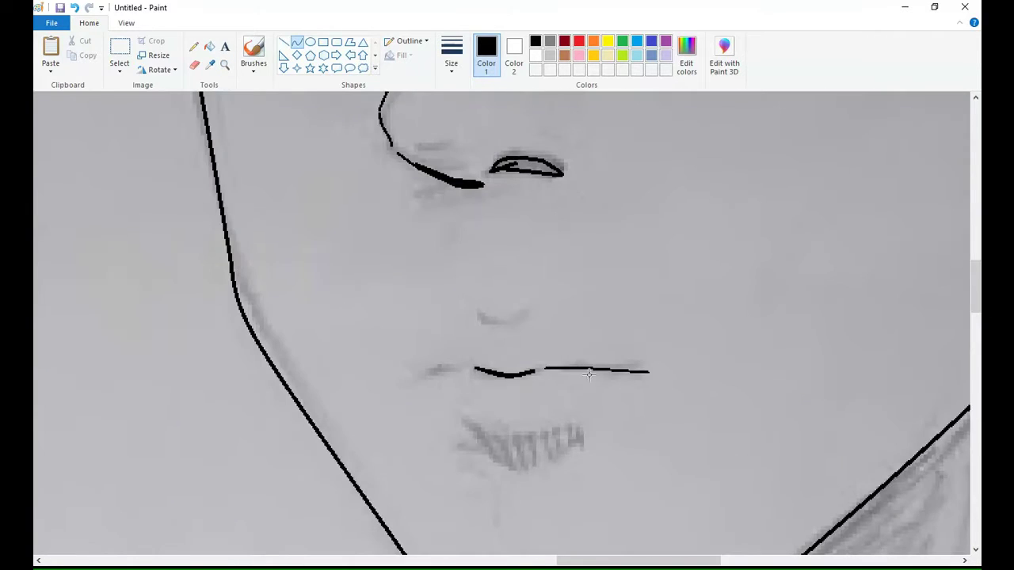
click(509, 445)
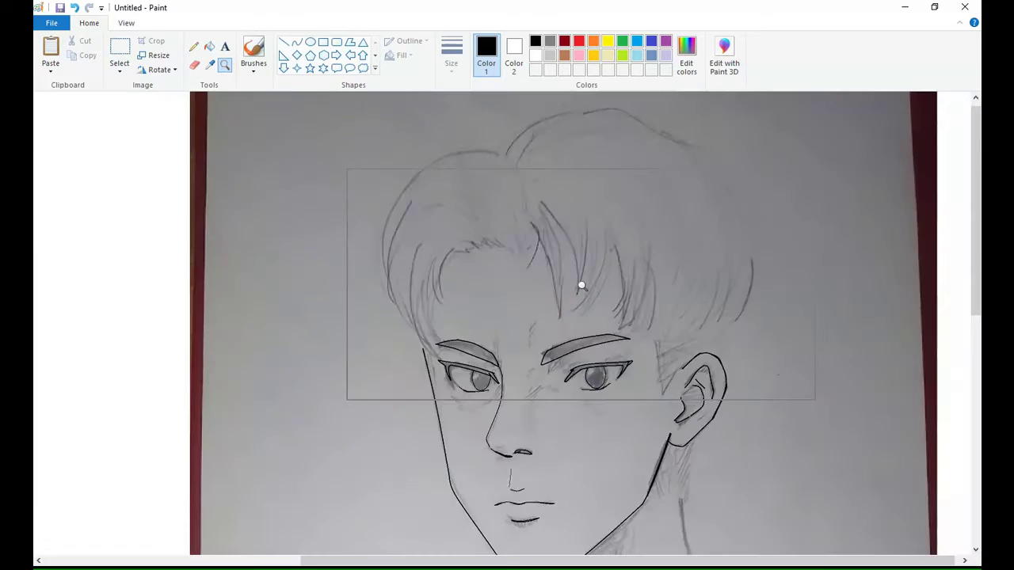
Trace the hair outline and the pointed fringe strands over the pencil sketch
click(581, 286)
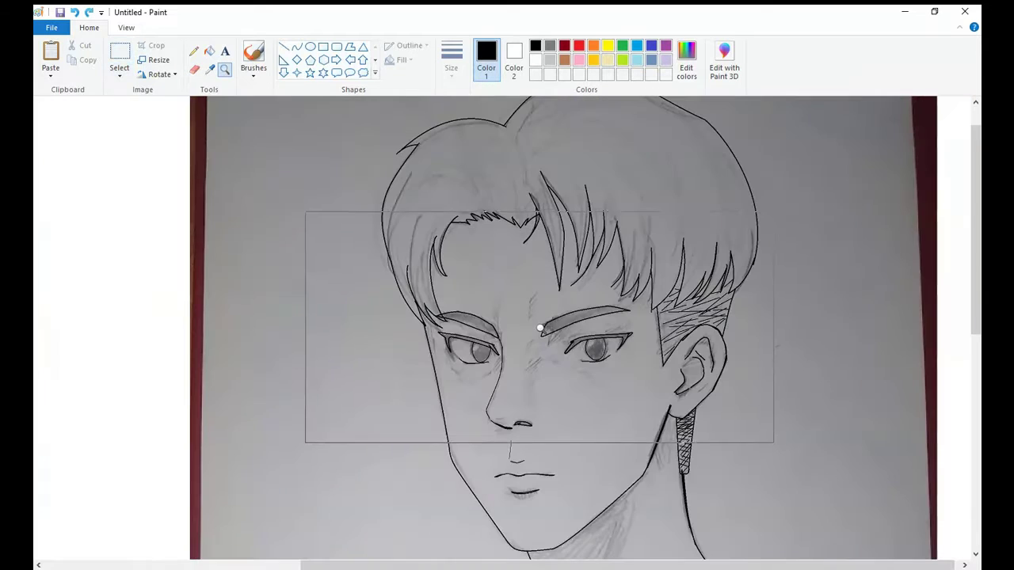
Hatch the inner and outer ends of the eyebrows with short black and white curved strokes
click(540, 327)
drag(559, 333, 546, 385)
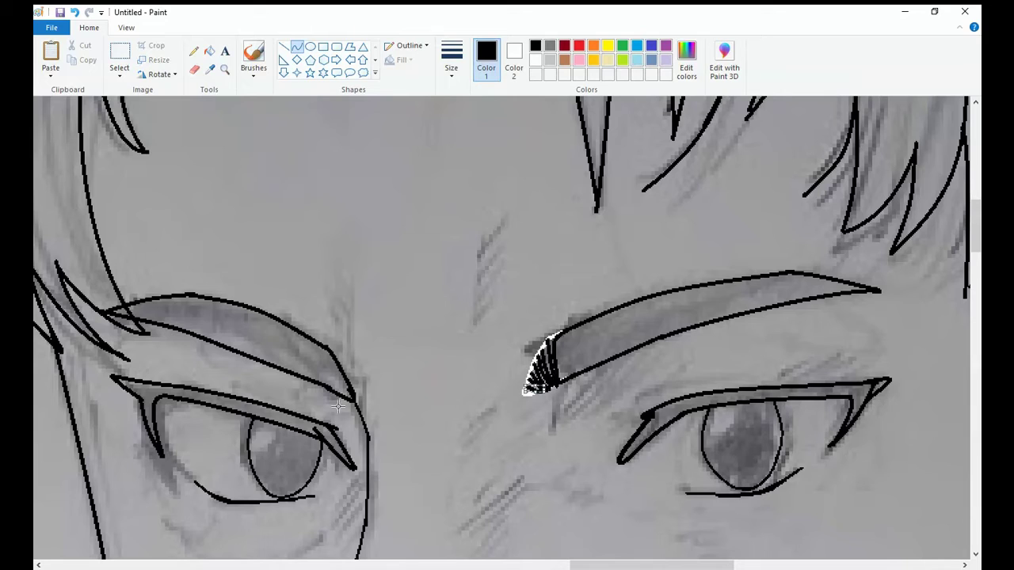
drag(321, 345, 353, 393)
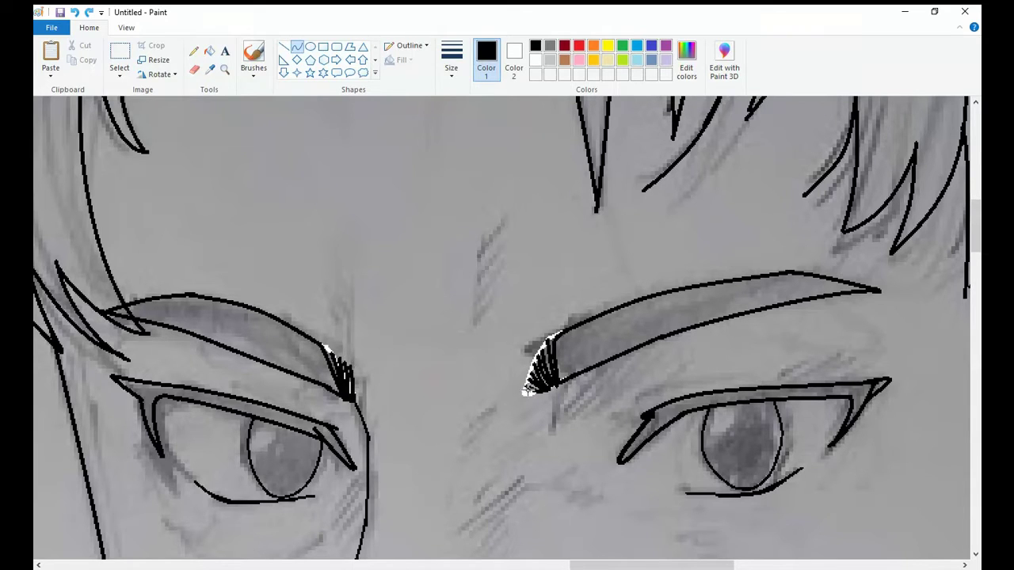
drag(772, 274, 881, 291)
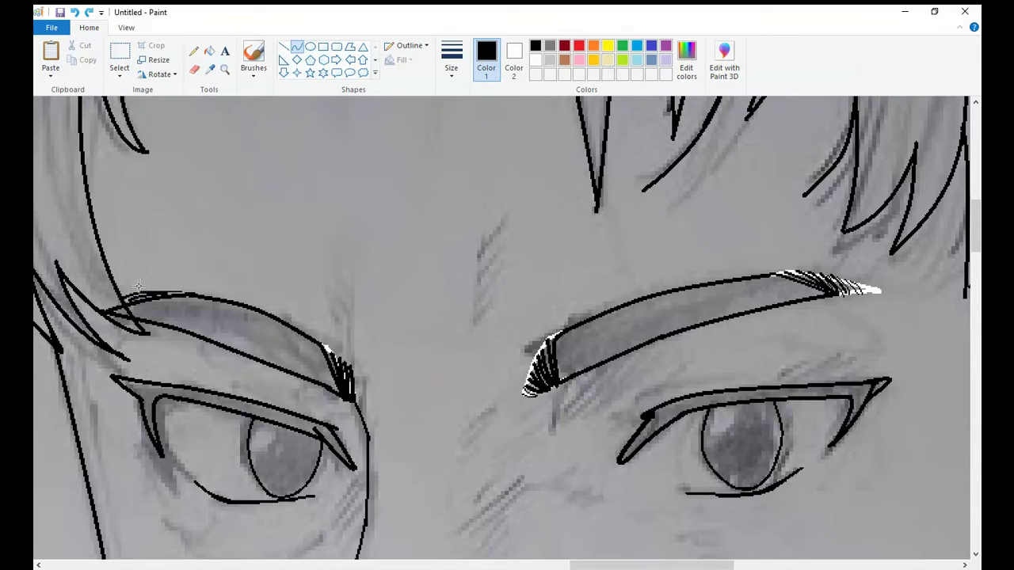
Hatch the skin under the inner ends of both eyebrows and draw frown lines above them with straight lines
scroll(507, 355, down, 3)
scroll(507, 355, up, 4)
click(284, 46)
mouse_move(586, 354)
mouse_down()
mouse_move(634, 278)
mouse_move(689, 254)
mouse_up()
drag(630, 345, 737, 229)
drag(218, 304, 289, 384)
drag(272, 315, 293, 386)
mouse_move(590, 352)
mouse_down()
mouse_move(659, 265)
mouse_move(627, 278)
mouse_up()
drag(218, 299, 275, 374)
drag(600, 348, 699, 247)
scroll(549, 248, down, 3)
scroll(727, 240, up, 3)
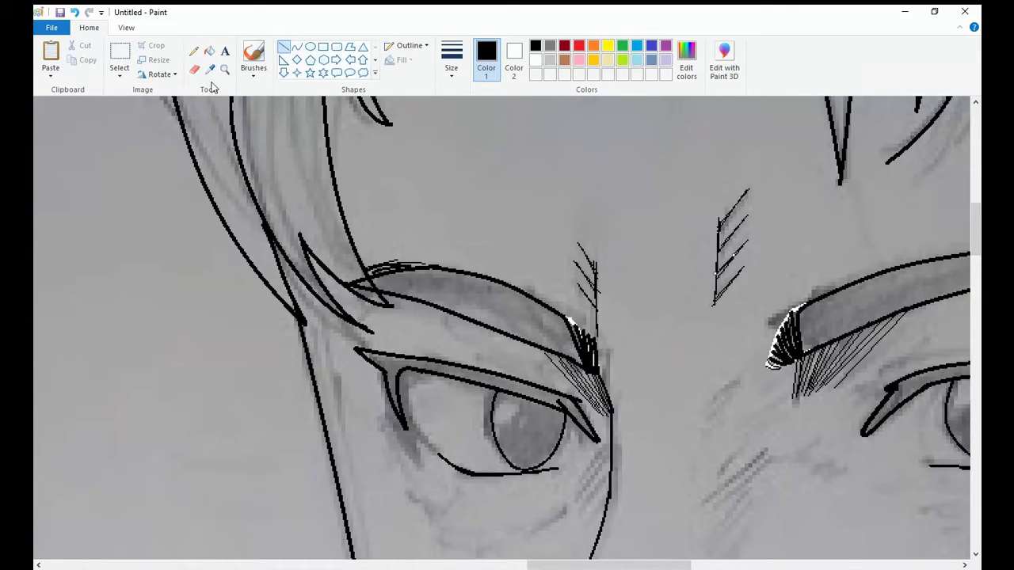
Hatch shading on both sides of the nose bridge with short diagonal straight lines
scroll(521, 177, down, 3)
scroll(548, 278, up, 4)
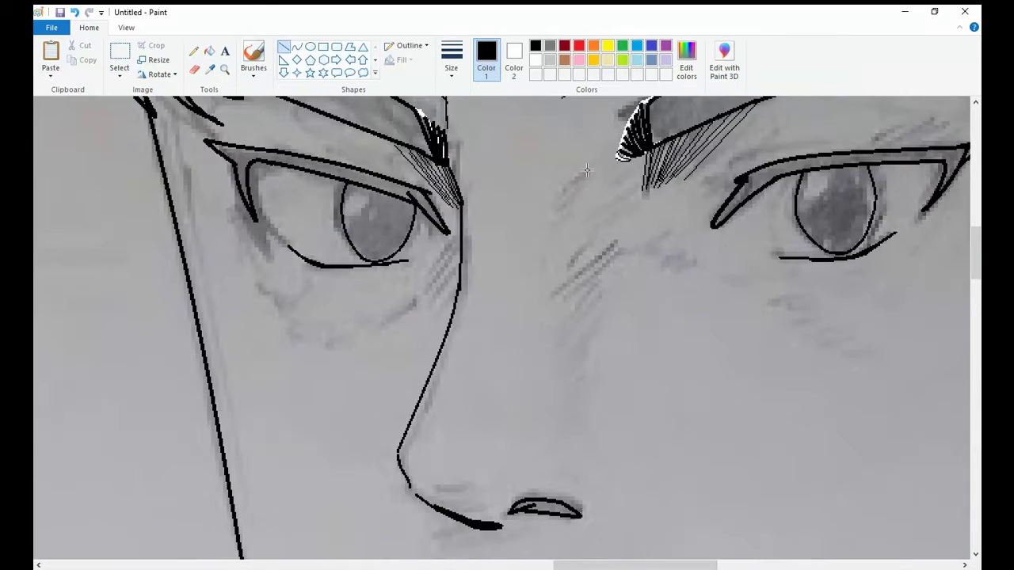
drag(586, 170, 554, 198)
drag(591, 181, 556, 210)
mouse_move(614, 242)
mouse_down()
mouse_move(558, 293)
mouse_move(566, 268)
mouse_up()
drag(605, 255, 560, 291)
drag(601, 276, 570, 307)
drag(456, 252, 426, 277)
drag(459, 268, 433, 294)
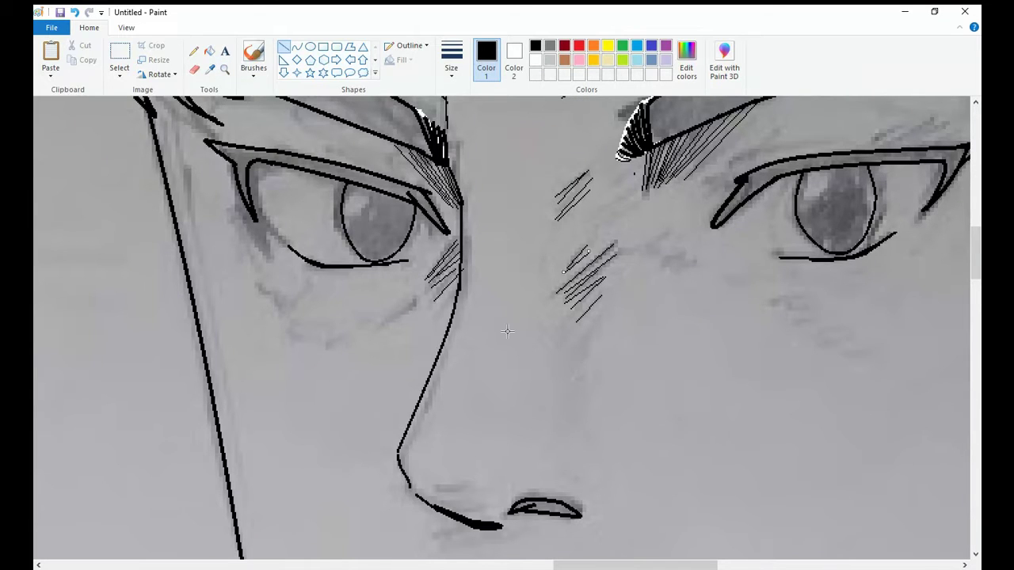
Draw fine straight shadow lines under both eyes
drag(278, 312, 314, 321)
drag(420, 293, 350, 334)
drag(664, 248, 782, 303)
Hatch shading around the tip and underside of the nose with thin straight lines
scroll(748, 269, down, 3)
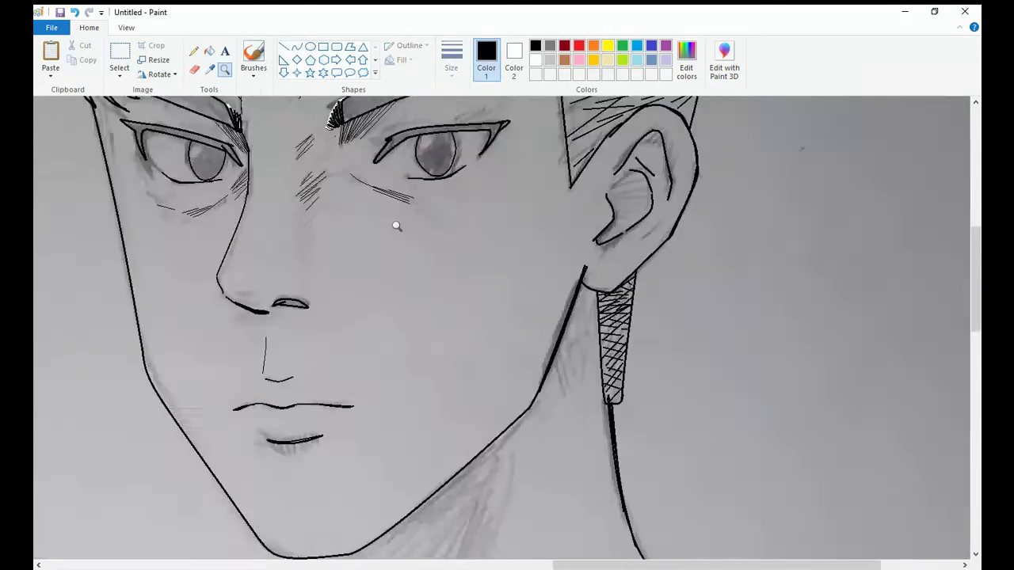
scroll(394, 224, up, 3)
drag(482, 319, 415, 321)
scroll(443, 333, down, 3)
scroll(543, 396, up, 3)
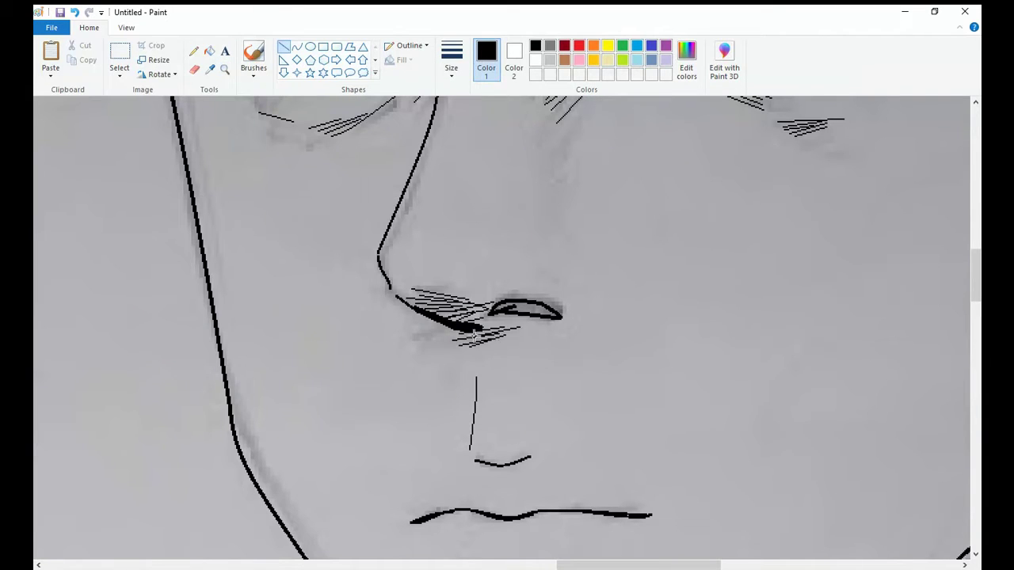
Shade the area below the lower lip line with thin parallel curves
scroll(473, 337, down, 3)
scroll(461, 314, up, 3)
mouse_move(464, 260)
mouse_down()
mouse_move(352, 277)
mouse_move(404, 292)
mouse_up()
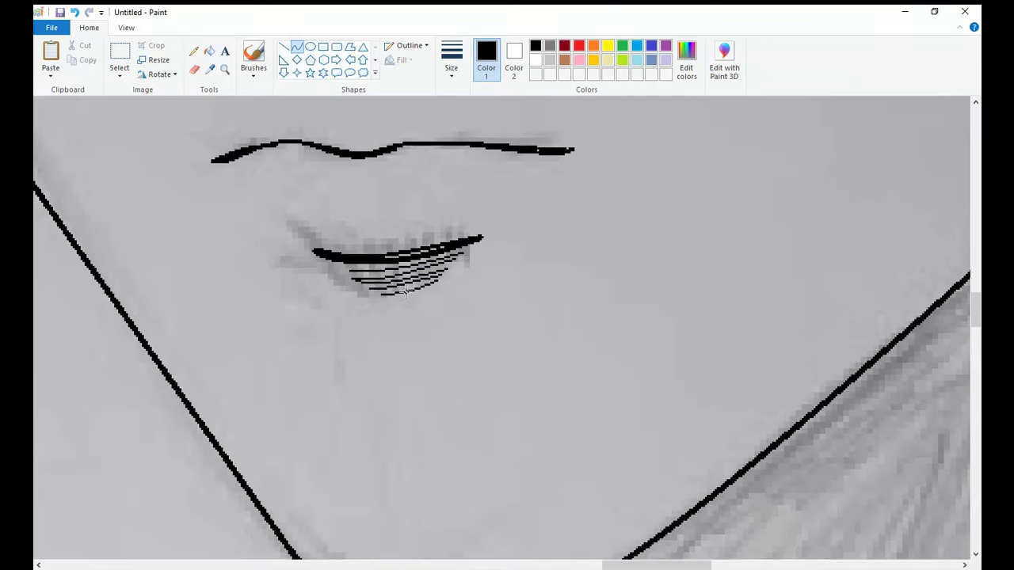
Shade the ear's inner hollow with thin curved hatch lines
scroll(404, 291, down, 3)
scroll(423, 317, up, 3)
drag(354, 361, 420, 369)
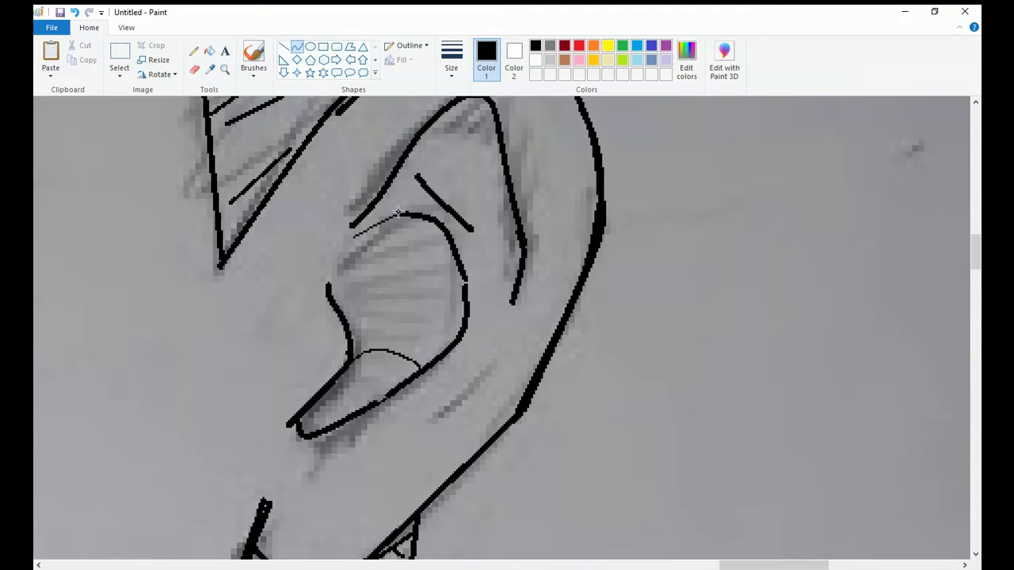
drag(448, 215, 379, 247)
drag(453, 254, 348, 271)
drag(463, 276, 347, 289)
drag(460, 301, 341, 330)
drag(427, 320, 349, 357)
Add thin curved hatch lines inside the ear's upper folds
scroll(476, 340, up, 3)
mouse_move(485, 341)
mouse_down()
mouse_move(434, 351)
mouse_move(409, 388)
mouse_up()
drag(449, 400, 412, 407)
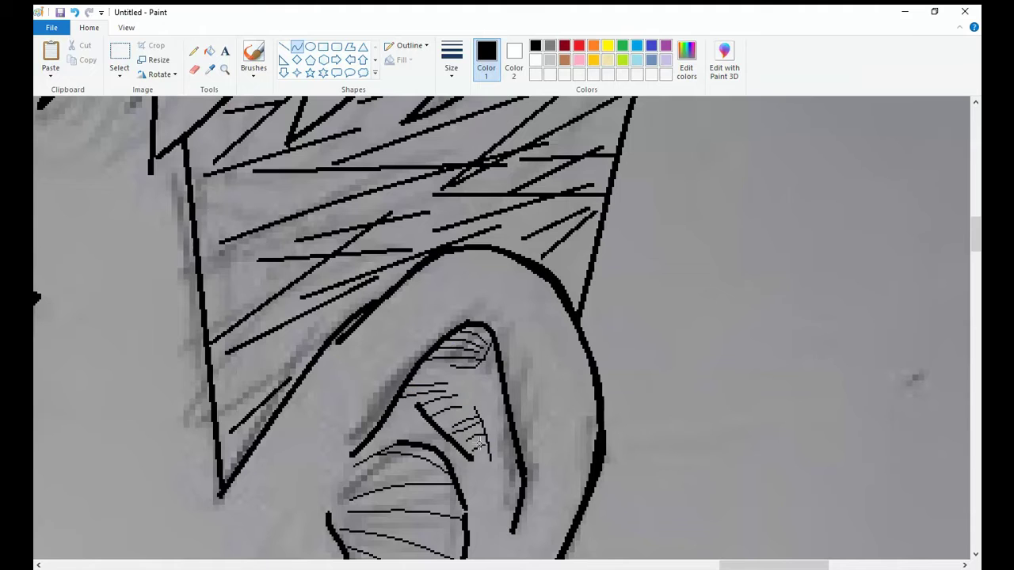
Draw a long diagonal neck muscle line from the jaw corner down towards the collar with the Curve tool
click(225, 69)
right_click(330, 238)
right_click(114, 396)
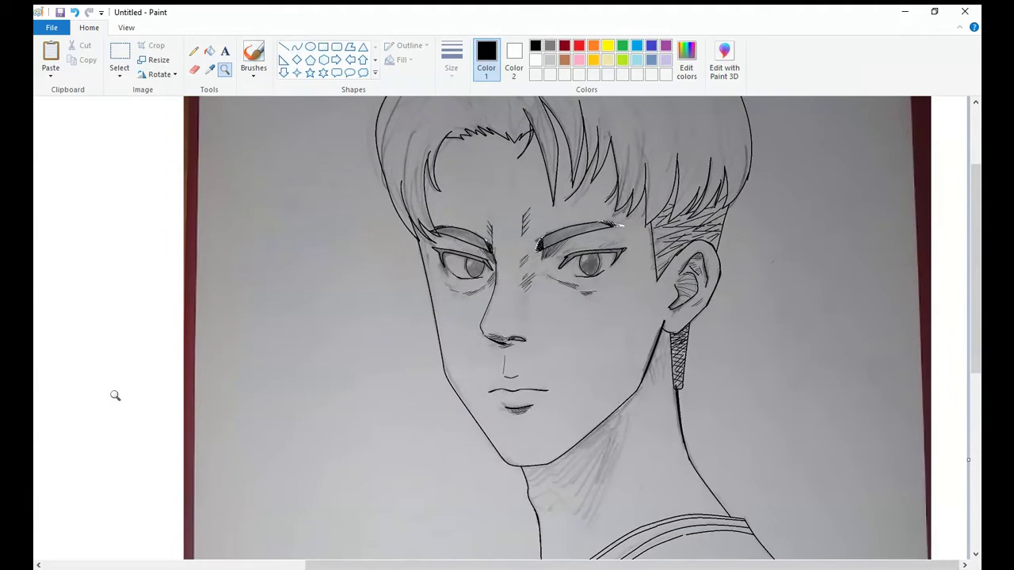
click(623, 507)
click(296, 47)
drag(657, 491, 756, 219)
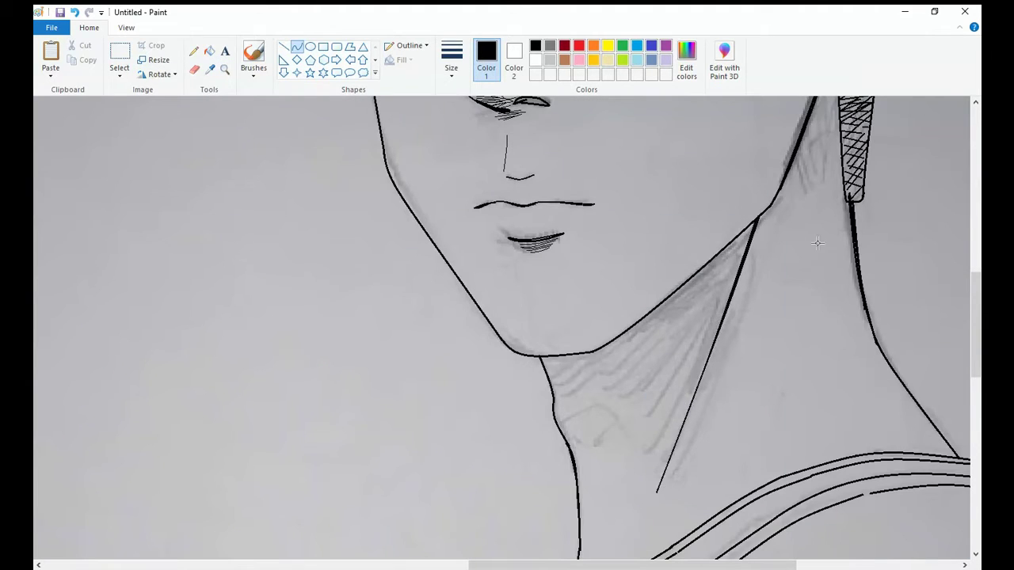
Fill the neck shadow under the jaw with diagonal hatch lines running up to the neck muscle line
drag(626, 328, 730, 262)
drag(610, 348, 733, 273)
drag(595, 366, 727, 285)
drag(593, 394, 723, 301)
drag(610, 409, 719, 317)
drag(624, 432, 717, 329)
drag(646, 453, 715, 343)
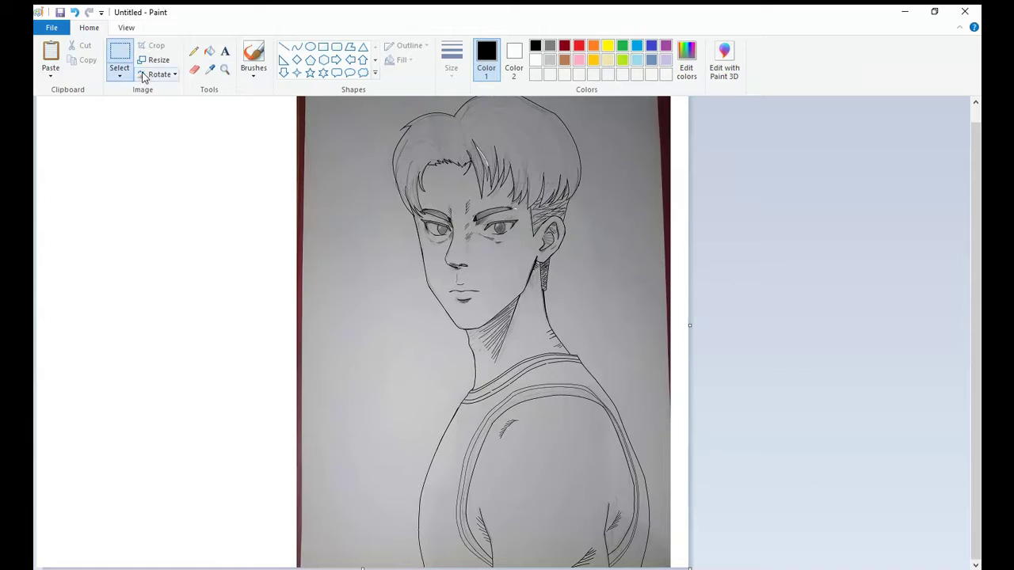
Invert the image's colours and convert the picture to black and white in the image properties
right_click(212, 162)
click(270, 301)
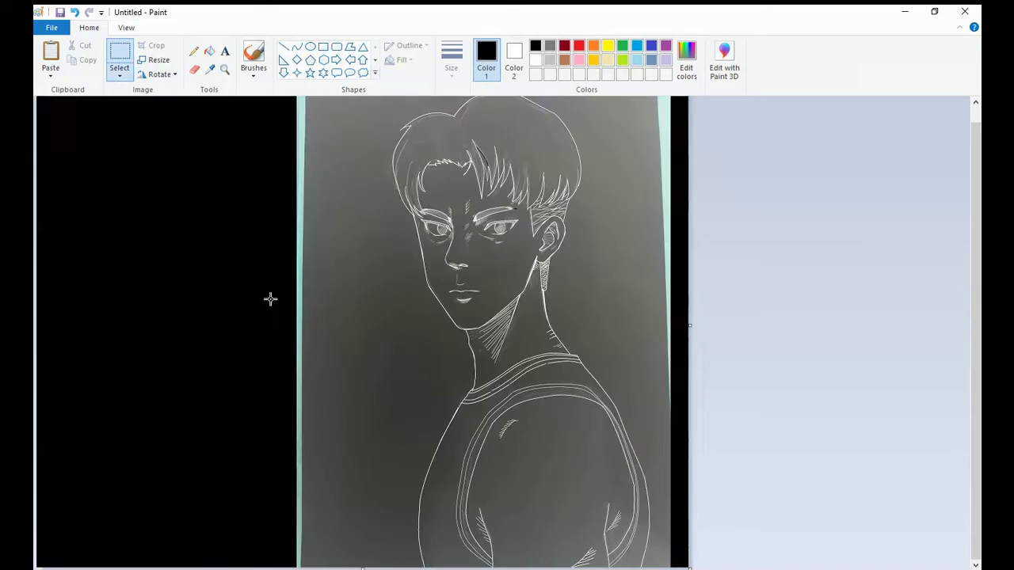
key(ctrl+e)
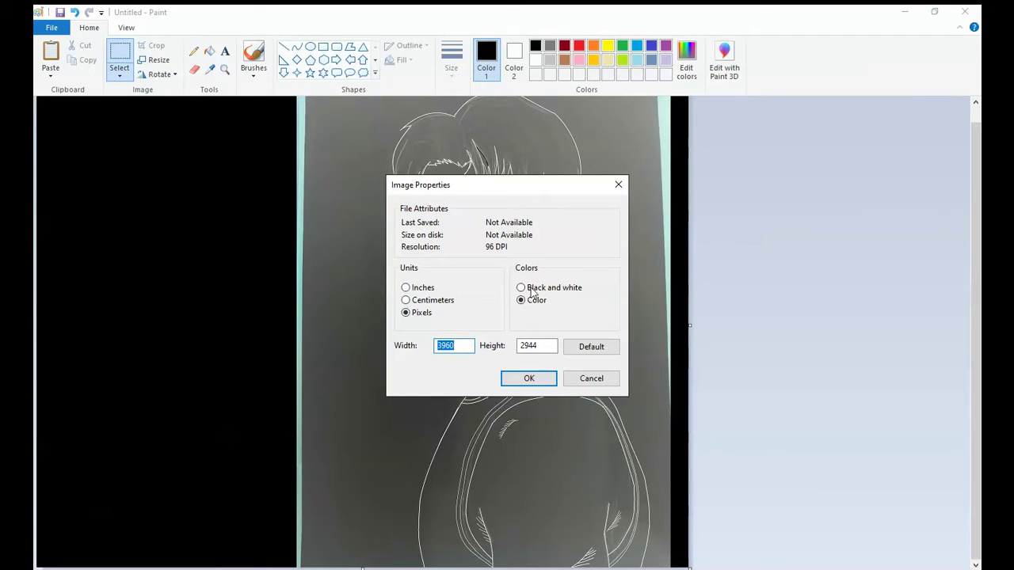
click(538, 377)
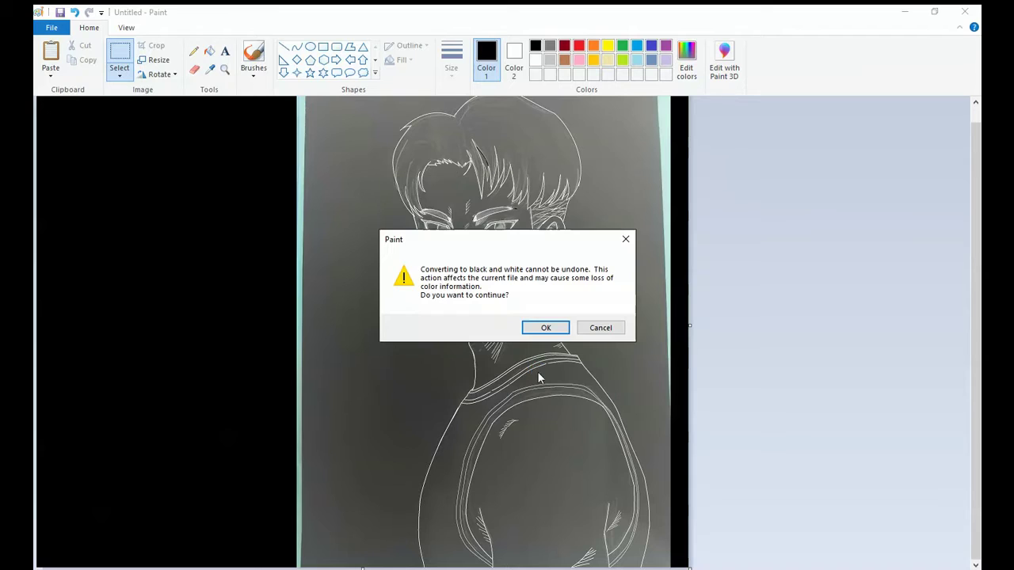
click(545, 328)
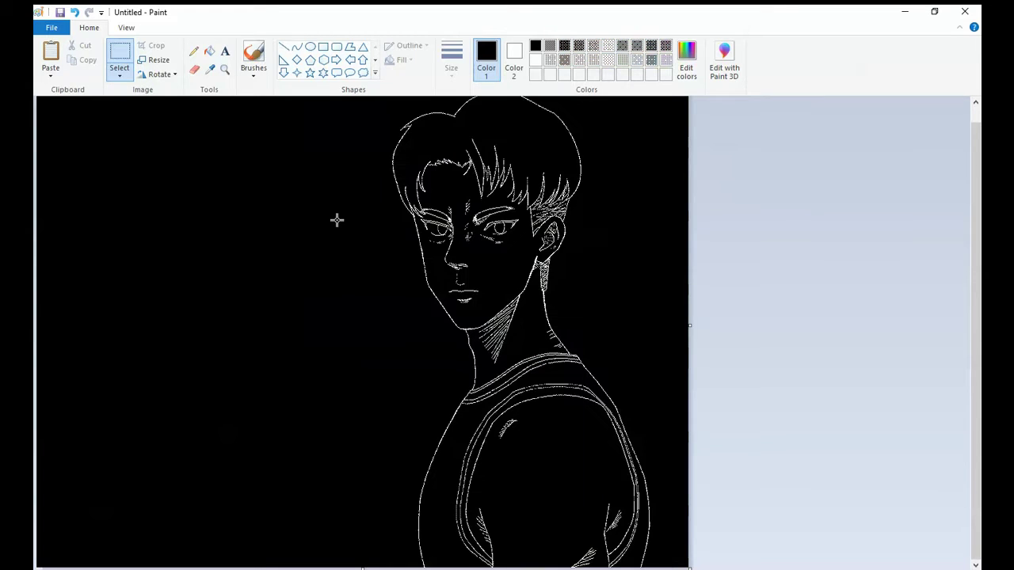
Invert the colours back to dark lines on white and set the image properties back to Color
right_click(336, 220)
click(378, 358)
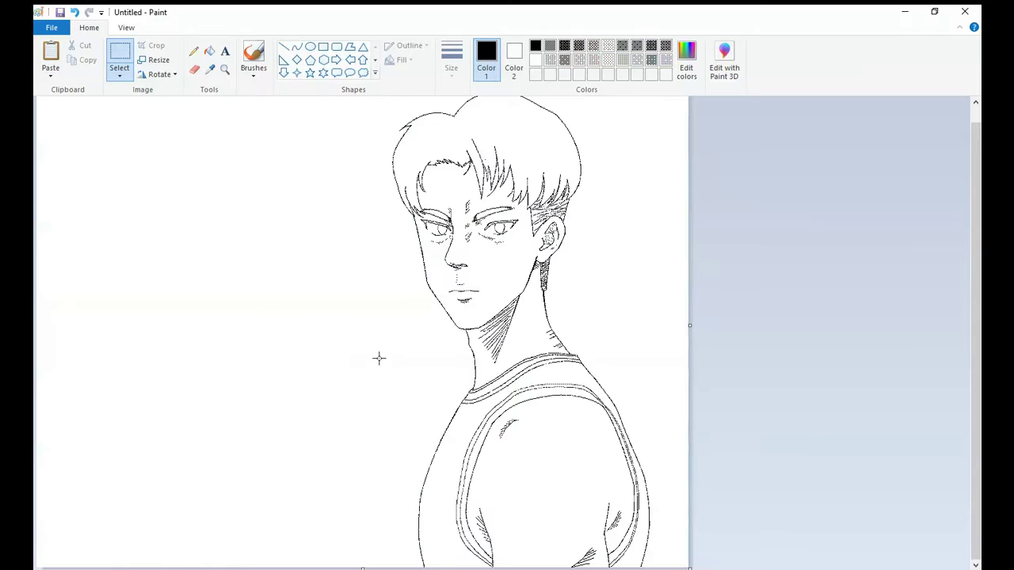
key(ctrl+e)
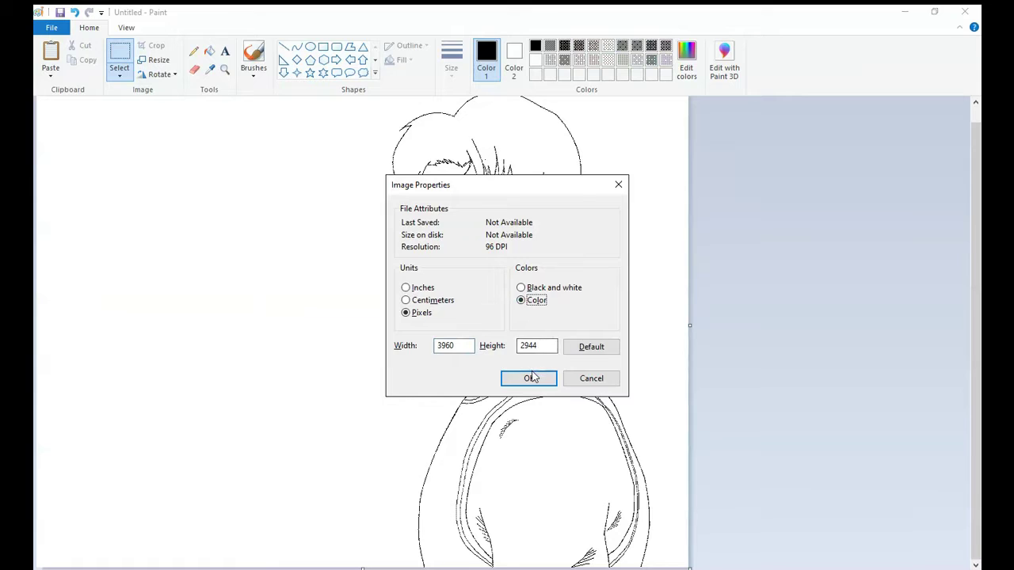
click(530, 378)
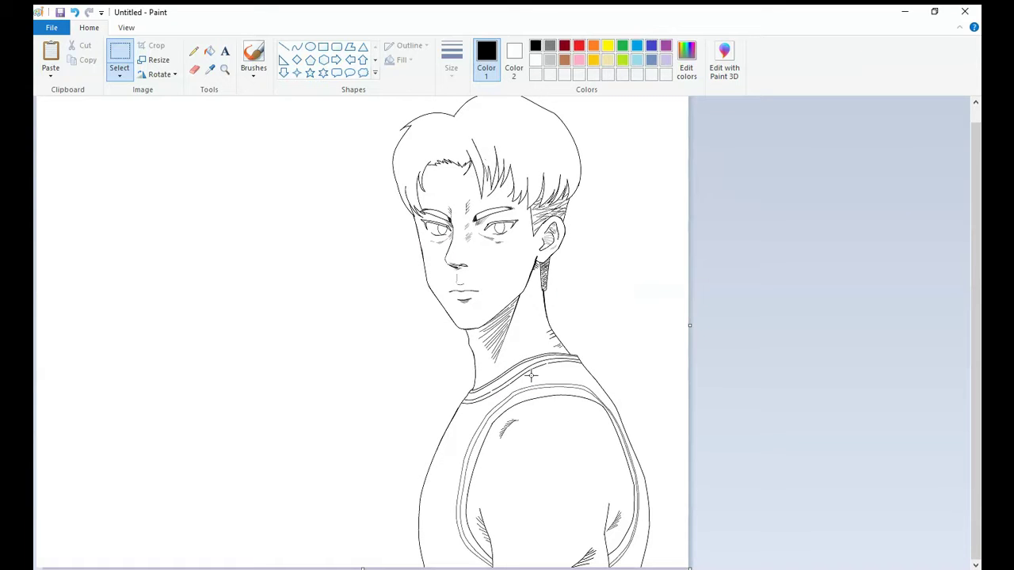
Dab palette colour swatches beside the figure and fill the hair with near-black
click(195, 51)
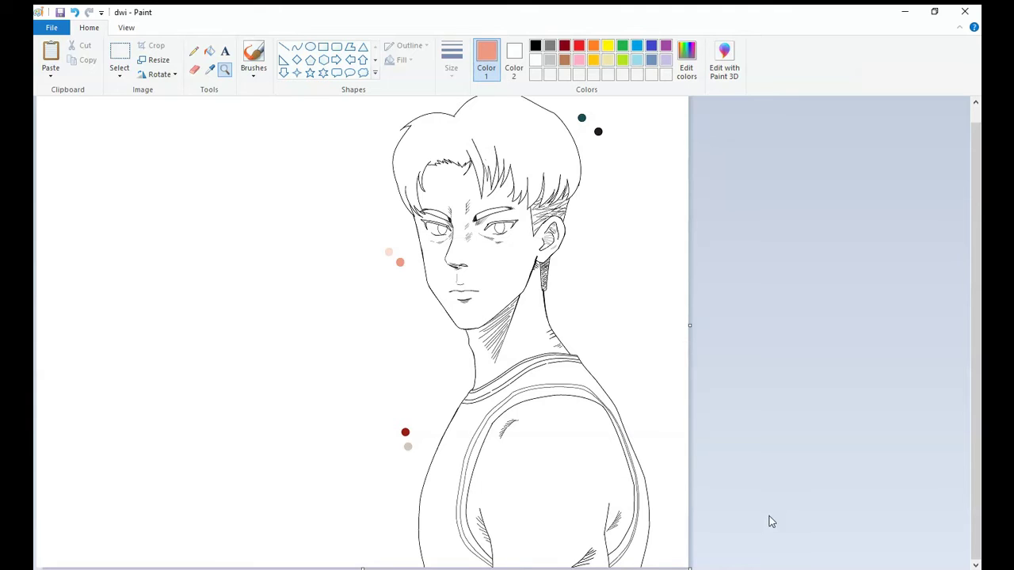
click(535, 45)
click(483, 143)
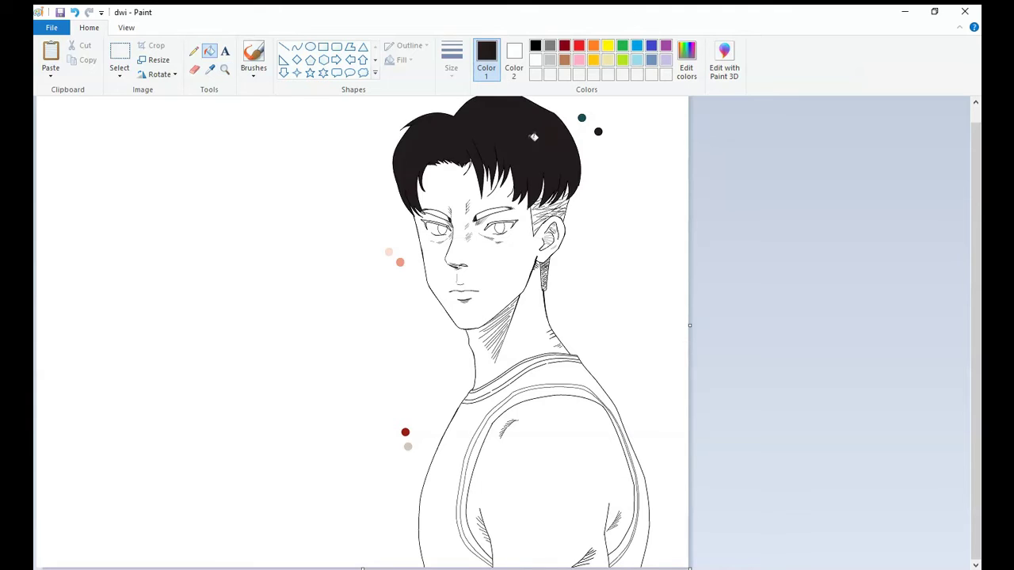
Fill the shaved hair above the ear with teal and the skin areas with light peach
click(558, 209)
click(475, 261)
Fill both eyebrows with near-black
right_click(292, 175)
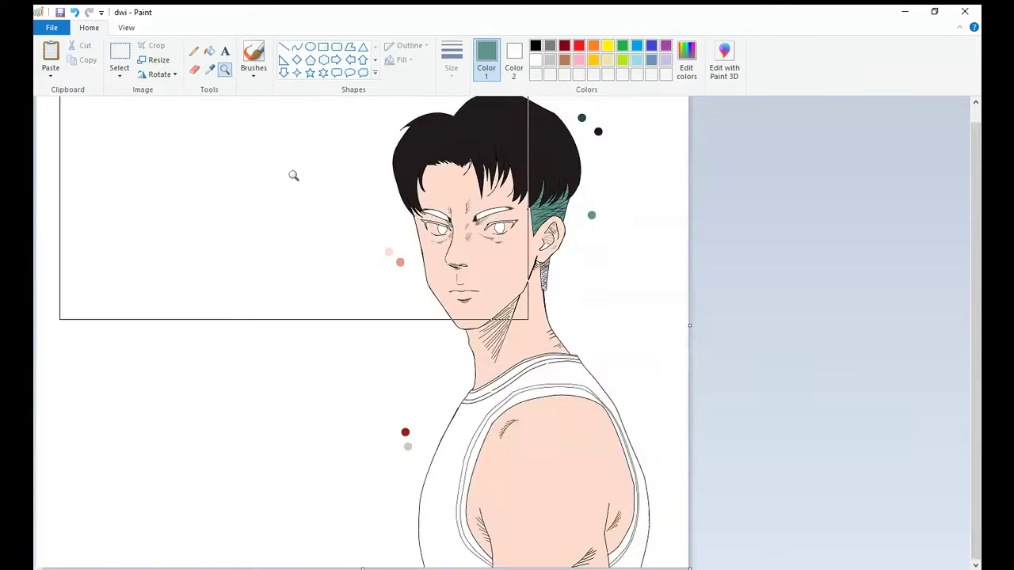
click(209, 52)
click(535, 45)
click(469, 252)
click(589, 249)
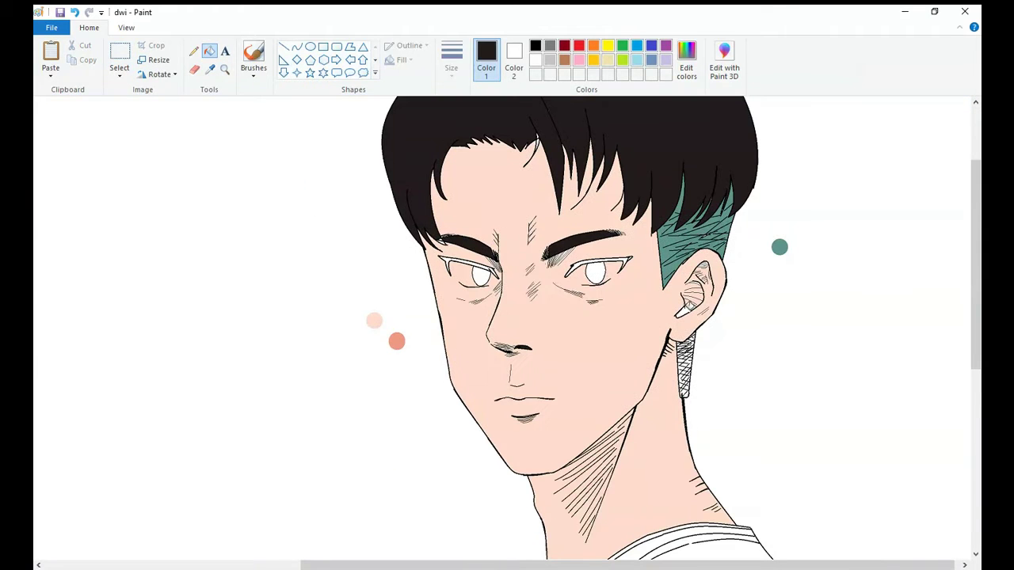
Fill both irises with near-black and the lower ear hollow with coral, and fill the background with light grey
click(210, 69)
click(397, 341)
click(478, 276)
click(596, 273)
click(203, 208)
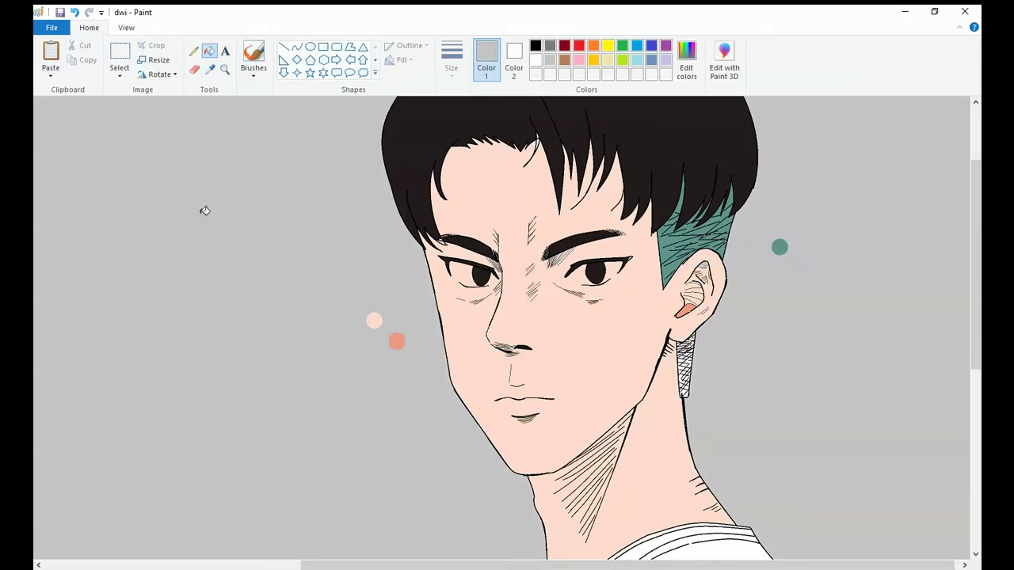
Fill the hair strip behind the ear with teal and colour the upper ear hollow coral
scroll(506, 317, down, 1)
click(210, 69)
right_click(780, 209)
click(194, 69)
drag(682, 348, 691, 310)
click(210, 69)
right_click(374, 283)
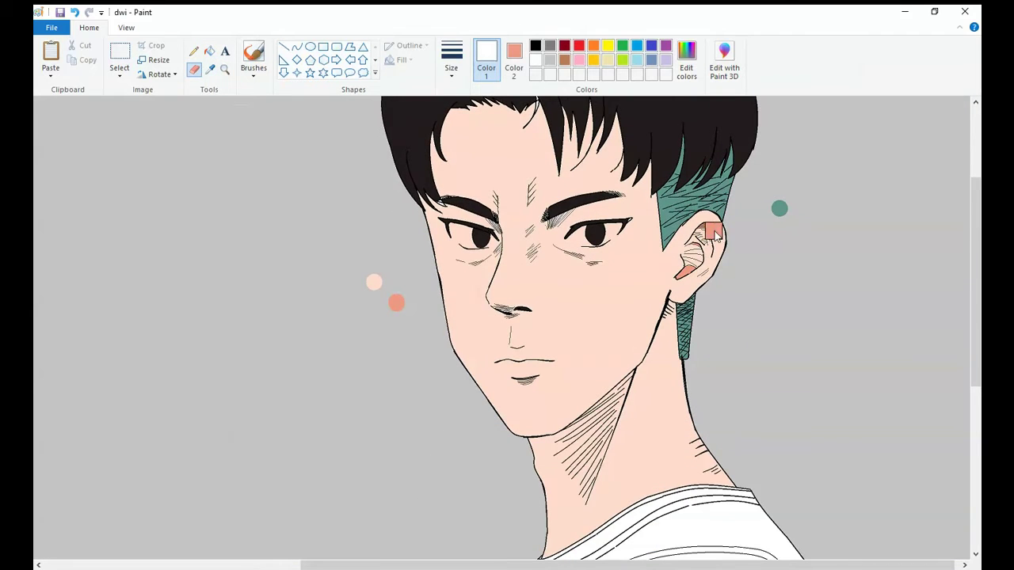
click(194, 69)
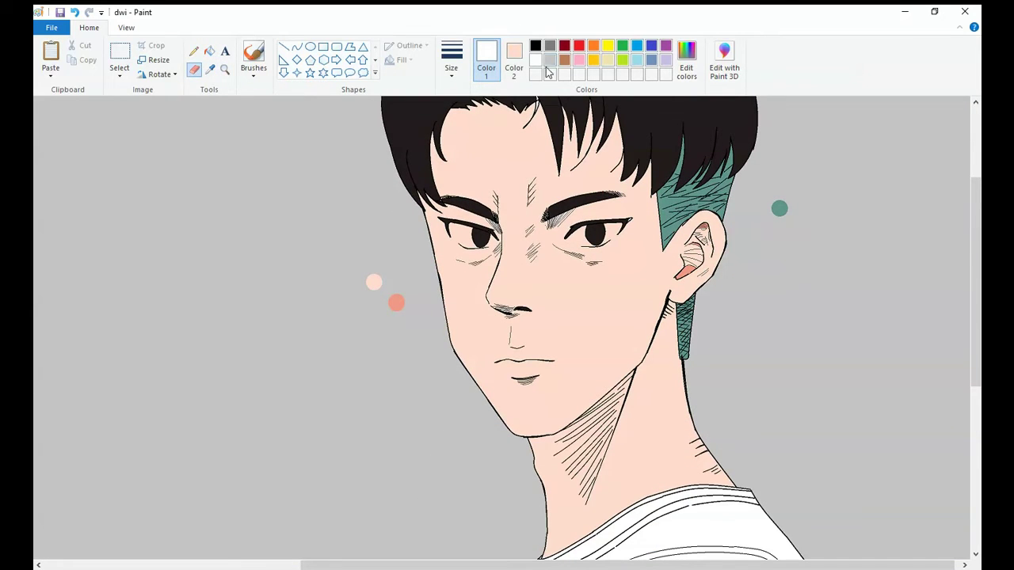
Outline a coral shadow under the jaw and down the neck with the Curve tool and fill it
click(296, 45)
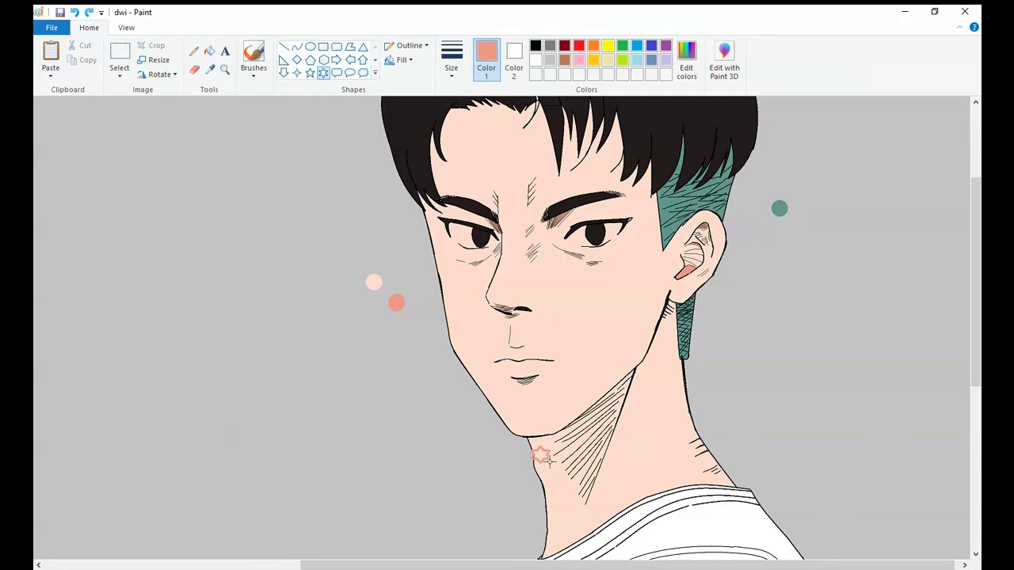
key(ctrl+z)
mouse_move(532, 445)
mouse_down()
mouse_move(588, 507)
mouse_move(646, 394)
mouse_up()
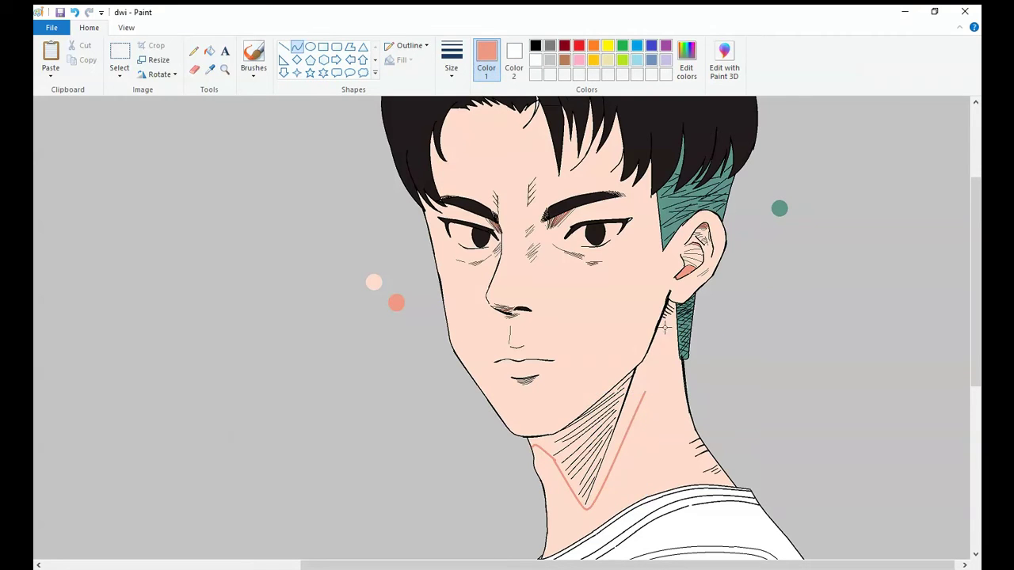
click(681, 412)
click(852, 485)
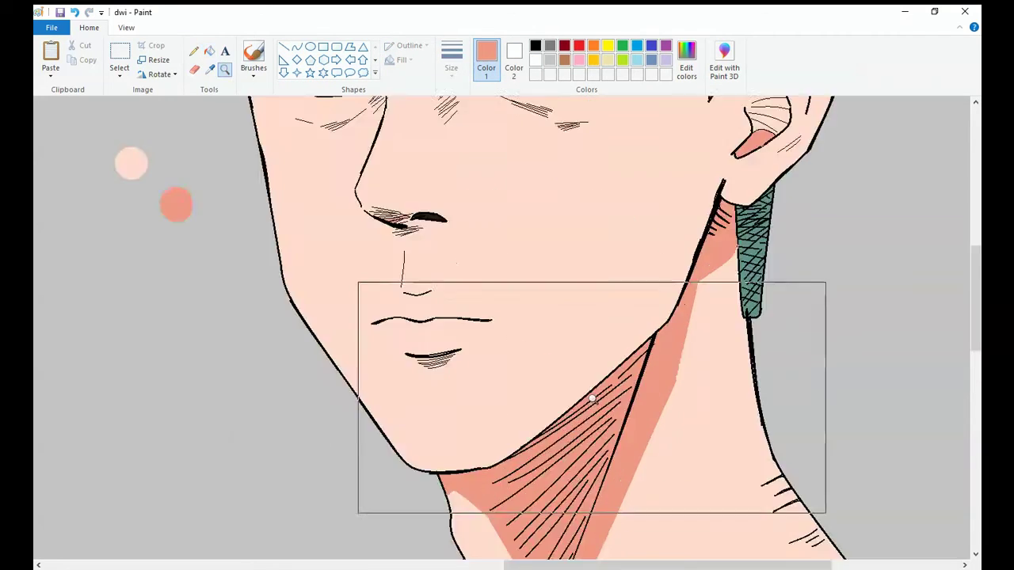
Outline and fill coral shadows below the lower lip and around the hatching under the nose
click(590, 396)
drag(423, 408, 459, 438)
click(471, 420)
scroll(494, 423, up, 3)
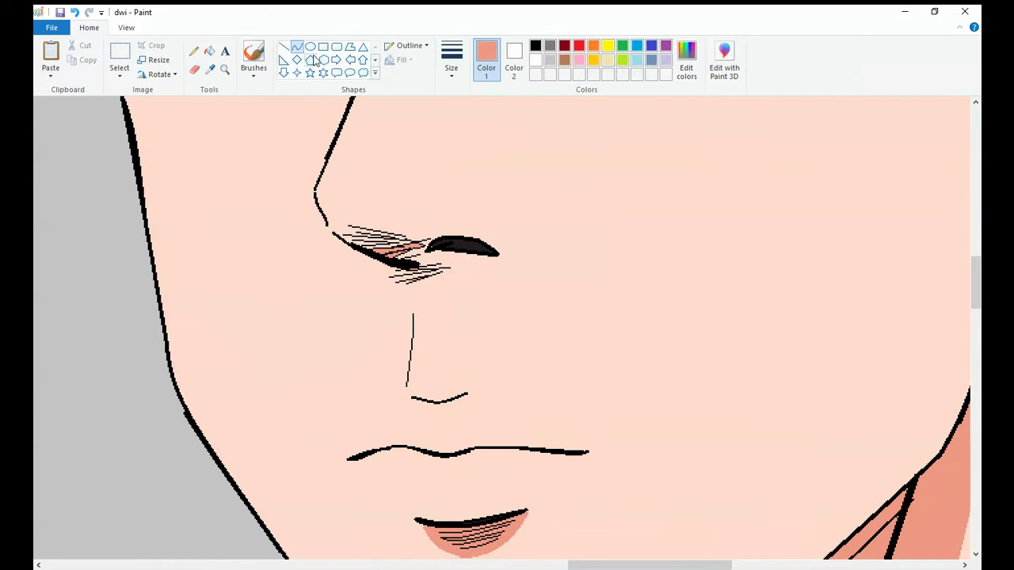
click(225, 69)
right_click(638, 317)
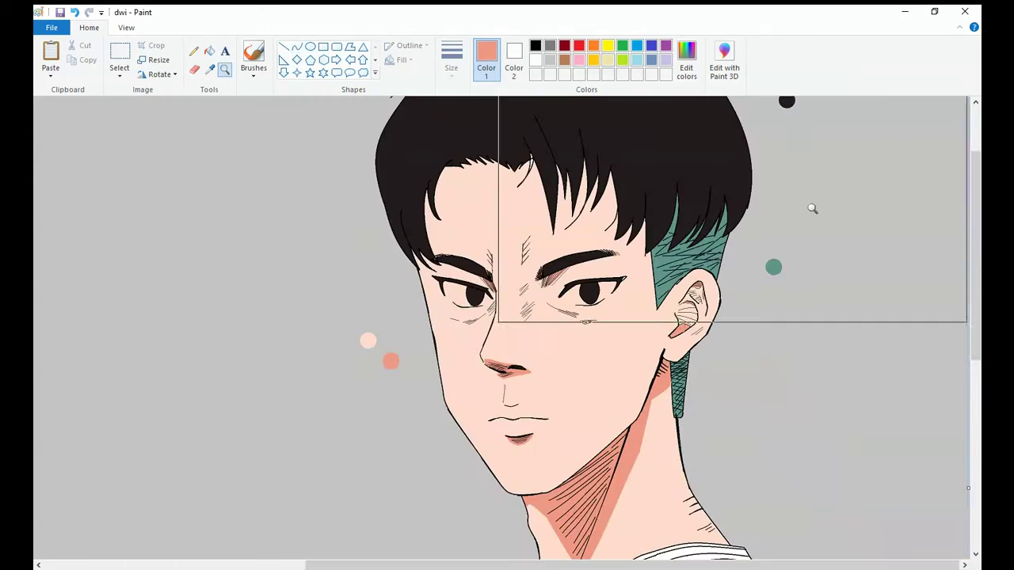
Draw and fill coral shadows under the brow and below the eye on the far side of the face
click(535, 369)
scroll(496, 396, down, 3)
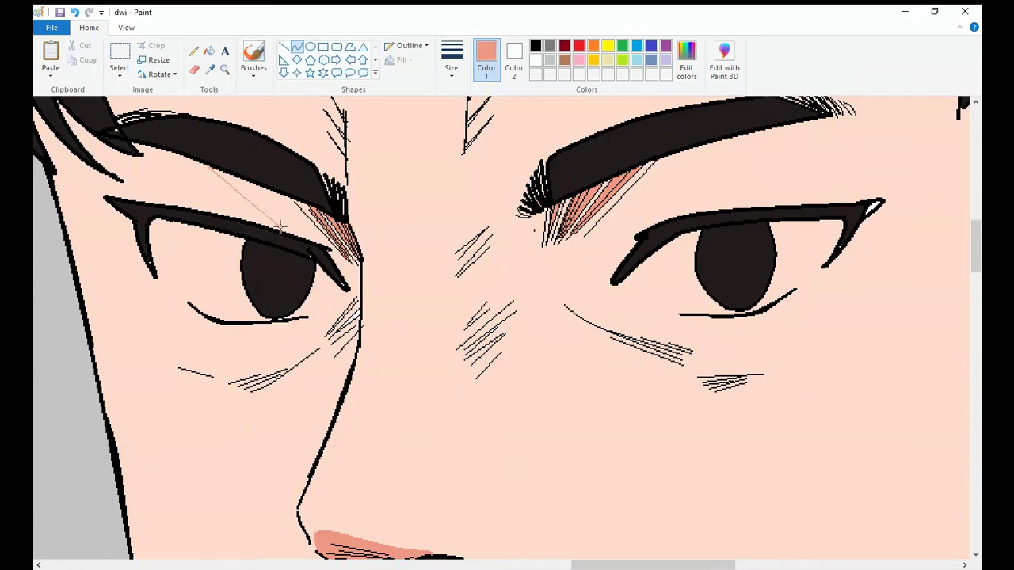
click(296, 46)
mouse_move(348, 297)
mouse_down()
mouse_move(230, 384)
mouse_move(352, 364)
mouse_up()
click(209, 50)
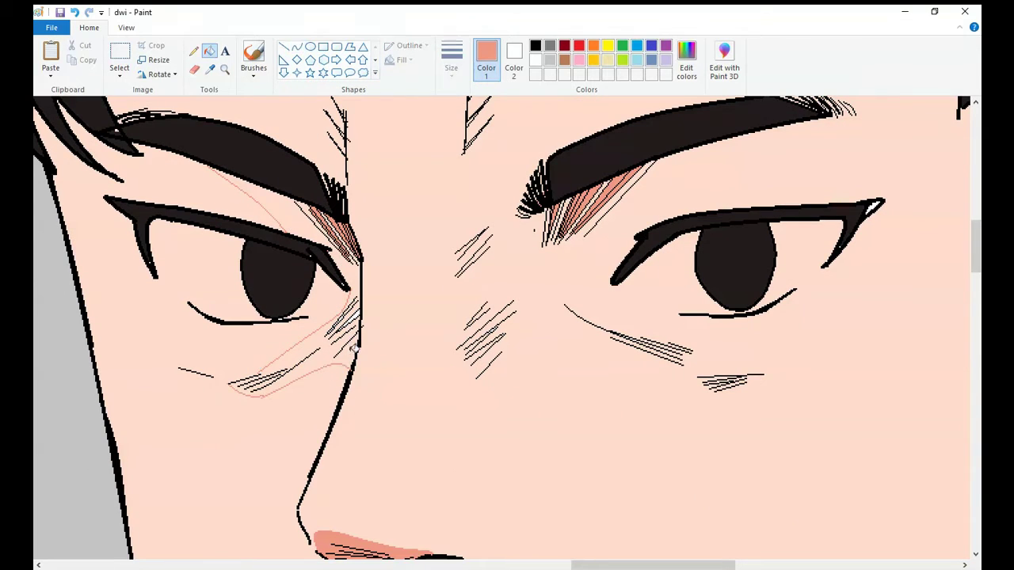
click(301, 349)
click(296, 46)
drag(178, 368, 214, 382)
click(209, 51)
click(200, 374)
click(225, 69)
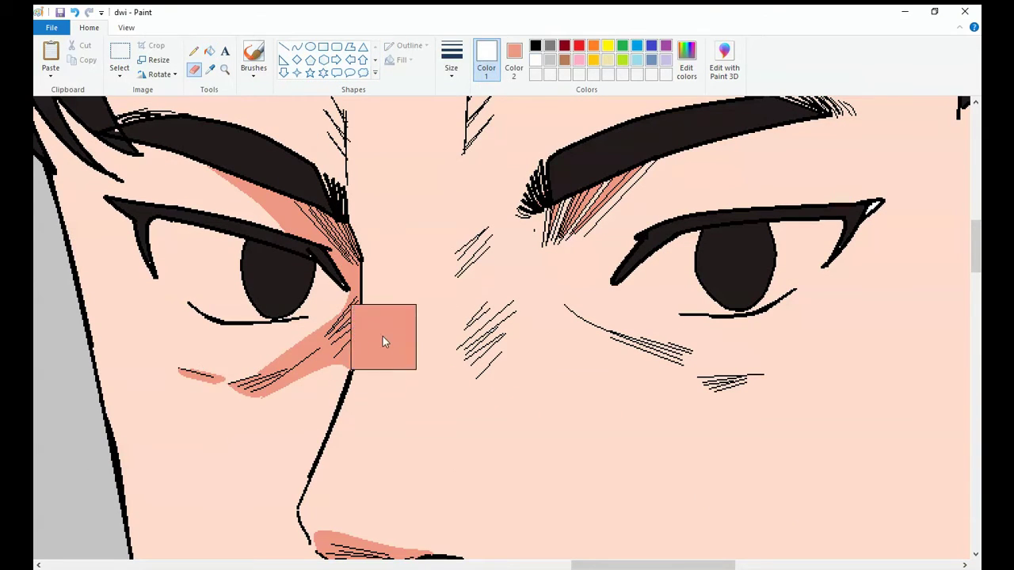
Draw and fill coral shadows between brow and eyelid and under the eye nearest the ear
right_click(635, 357)
click(296, 46)
key(ctrl+Page_Down)
key(x)
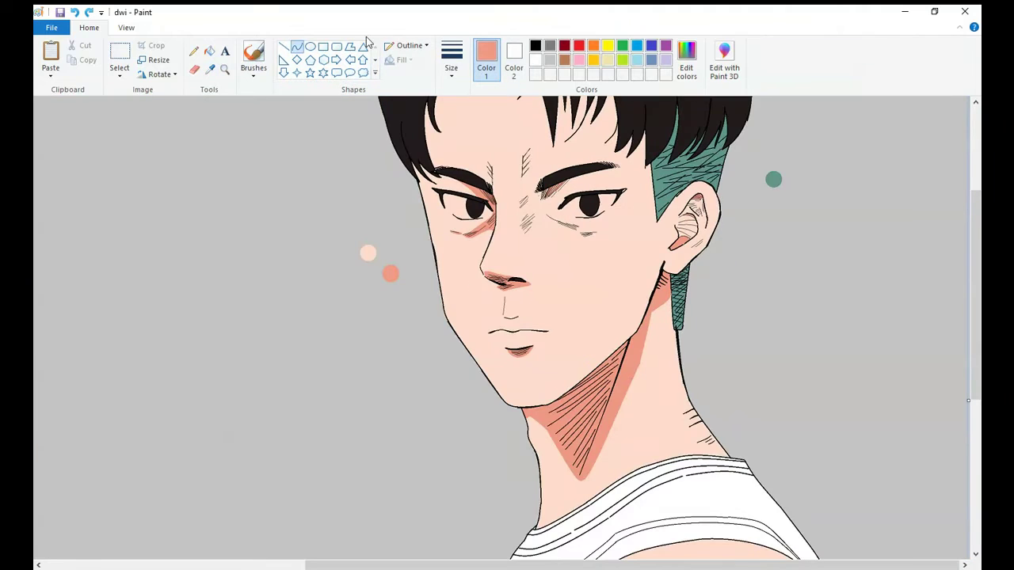
click(225, 69)
click(591, 217)
click(555, 206)
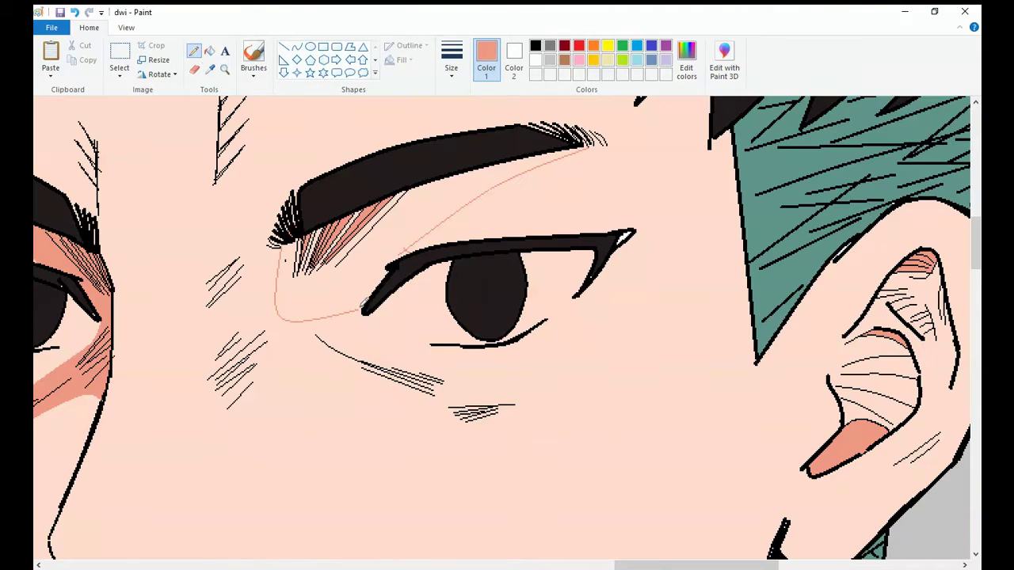
click(209, 51)
click(340, 261)
mouse_move(294, 320)
mouse_down()
mouse_move(355, 324)
mouse_move(518, 420)
mouse_move(550, 405)
mouse_up()
click(412, 372)
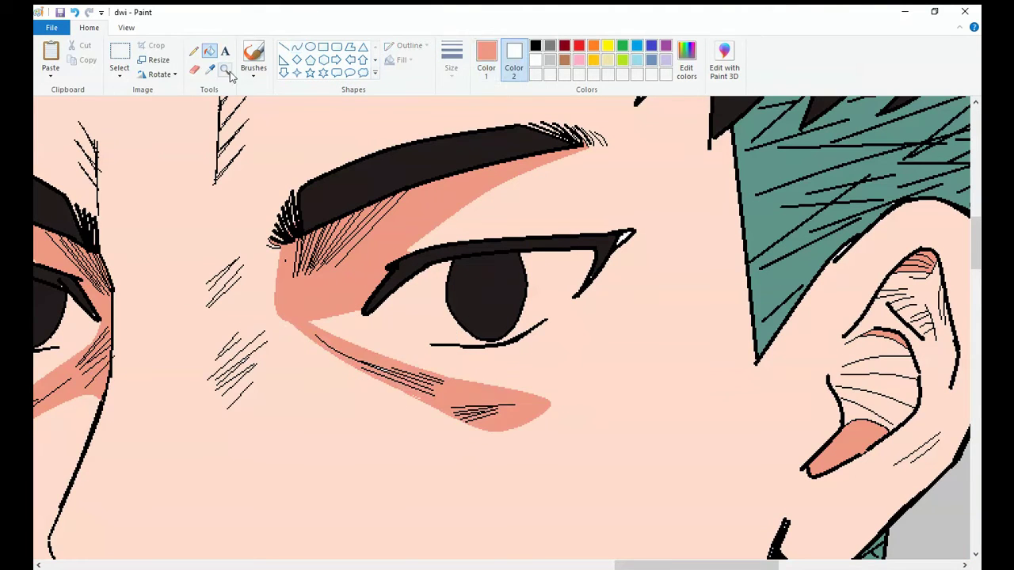
Fill the sleeveless shirt with dark red
key(x)
click(194, 69)
scroll(413, 315, down, 5)
click(210, 69)
click(407, 430)
click(520, 486)
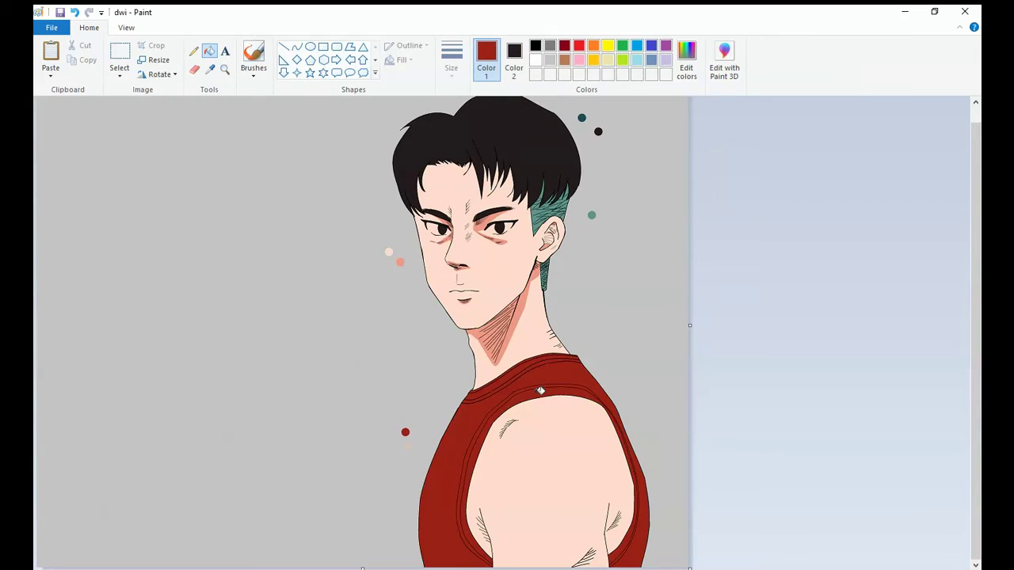
Brush jagged dark teal highlights across both crown sections of the black hair
click(225, 68)
click(507, 340)
click(210, 69)
click(760, 167)
click(549, 241)
click(253, 56)
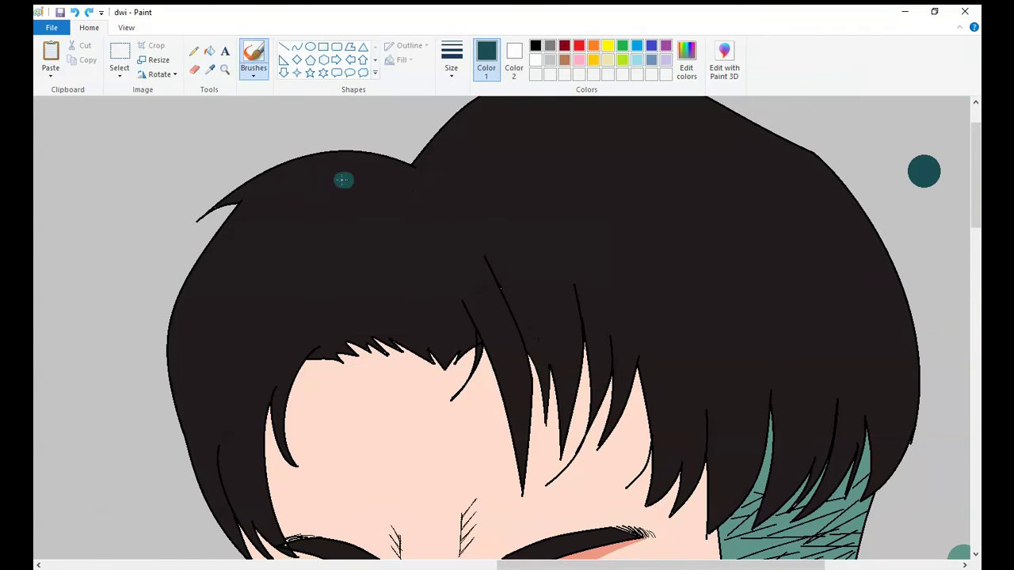
drag(270, 193, 333, 203)
click(225, 69)
right_click(507, 317)
click(254, 55)
drag(542, 190, 684, 186)
Recolour the black outlines of the fringe to near-black and redraw its thin loose strands
click(535, 46)
right_click(534, 45)
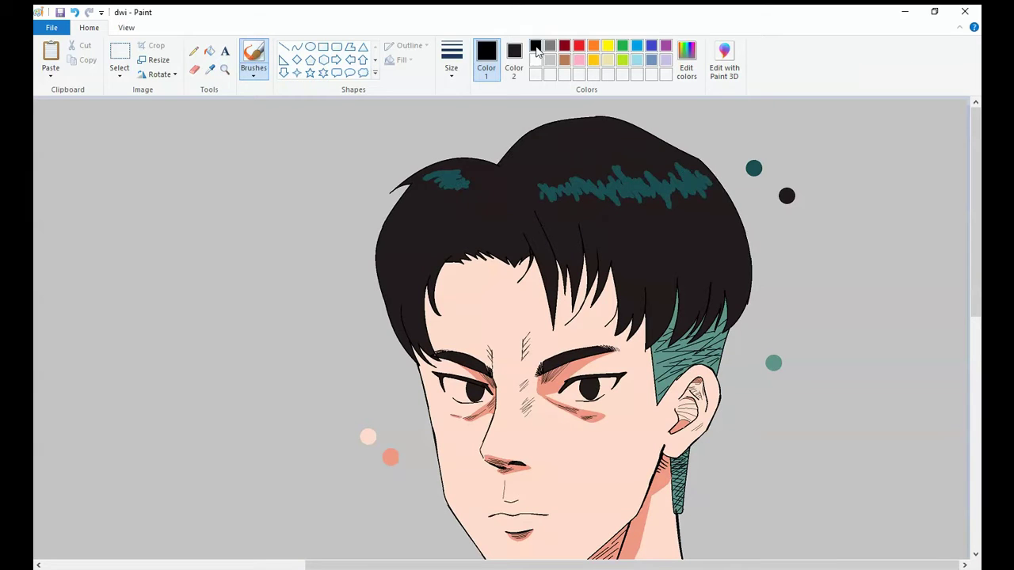
click(194, 69)
scroll(424, 324, up, 3)
scroll(590, 392, down, 4)
click(296, 47)
right_click(535, 60)
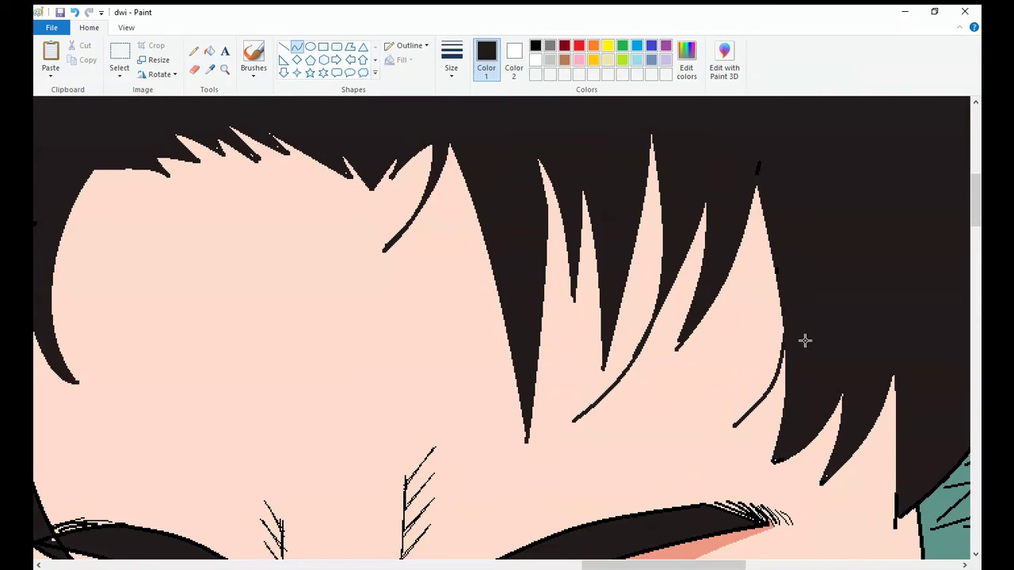
drag(784, 349, 733, 423)
drag(570, 420, 660, 287)
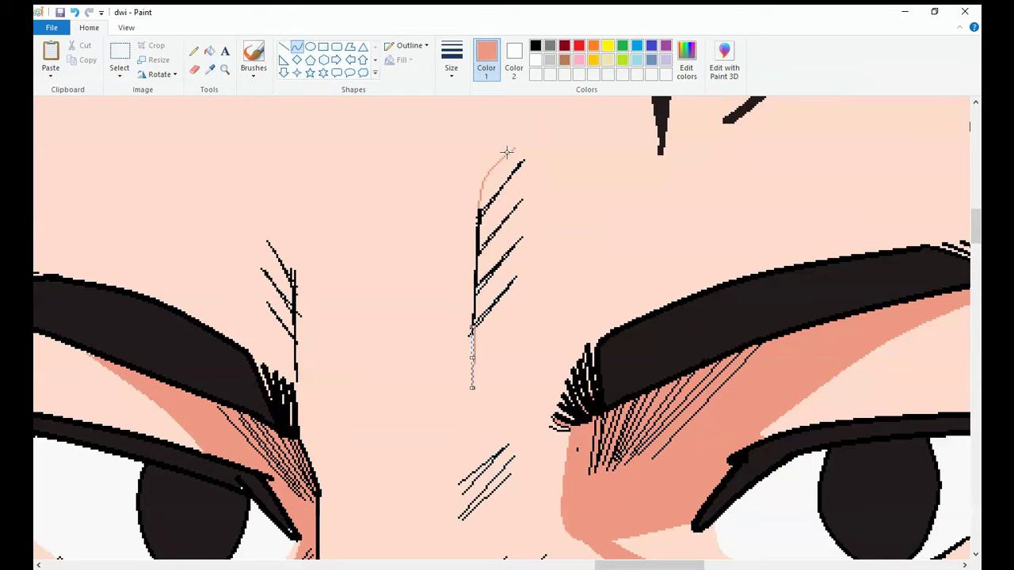
Shade the two frown creases between the eyebrows with tapered coral shapes
click(209, 50)
click(503, 238)
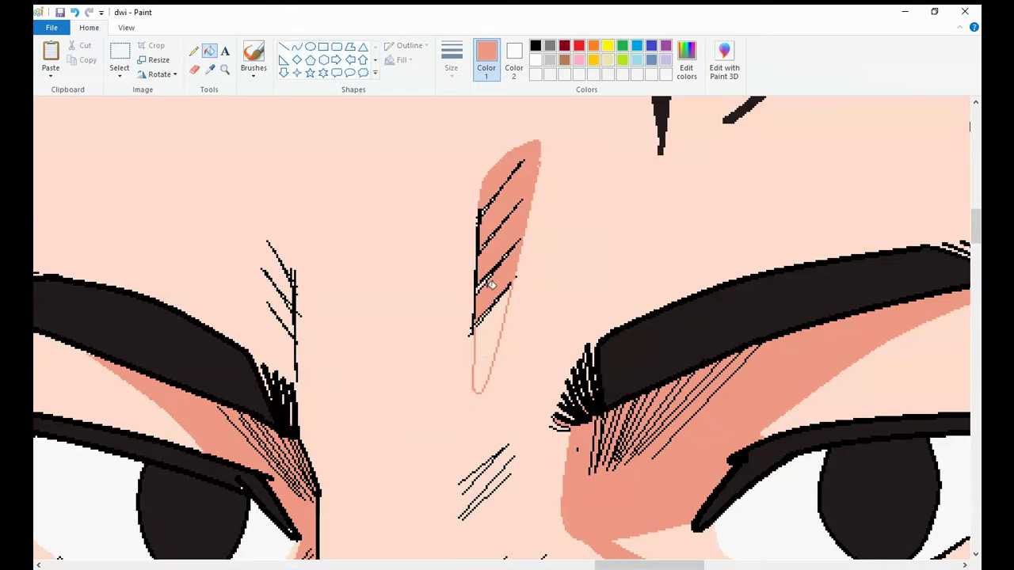
click(297, 46)
drag(261, 217, 289, 364)
click(209, 50)
click(269, 253)
click(289, 356)
scroll(294, 404, up, 1)
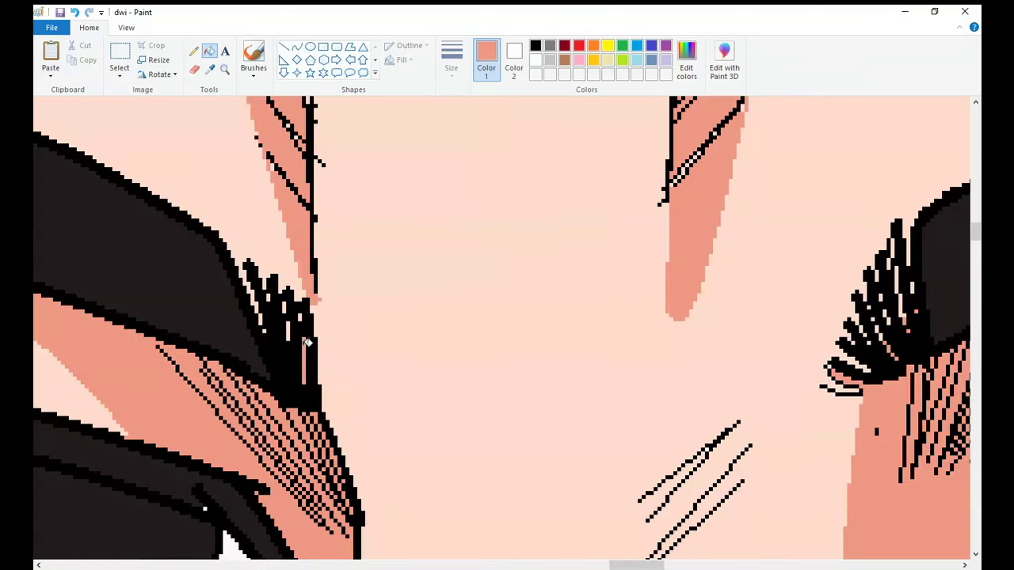
Recolour the light gaps between the inner eyebrow hairs with coral
click(194, 69)
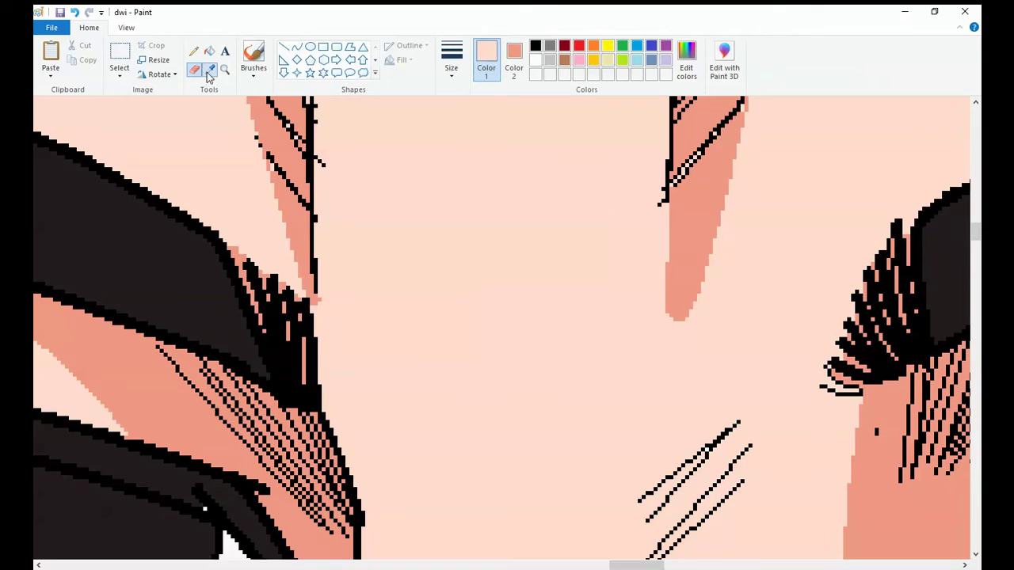
scroll(212, 71, up, 3)
click(214, 71)
right_click(269, 262)
mouse_move(270, 261)
mouse_down()
mouse_move(294, 351)
mouse_move(241, 106)
mouse_up()
scroll(507, 316, down, 3)
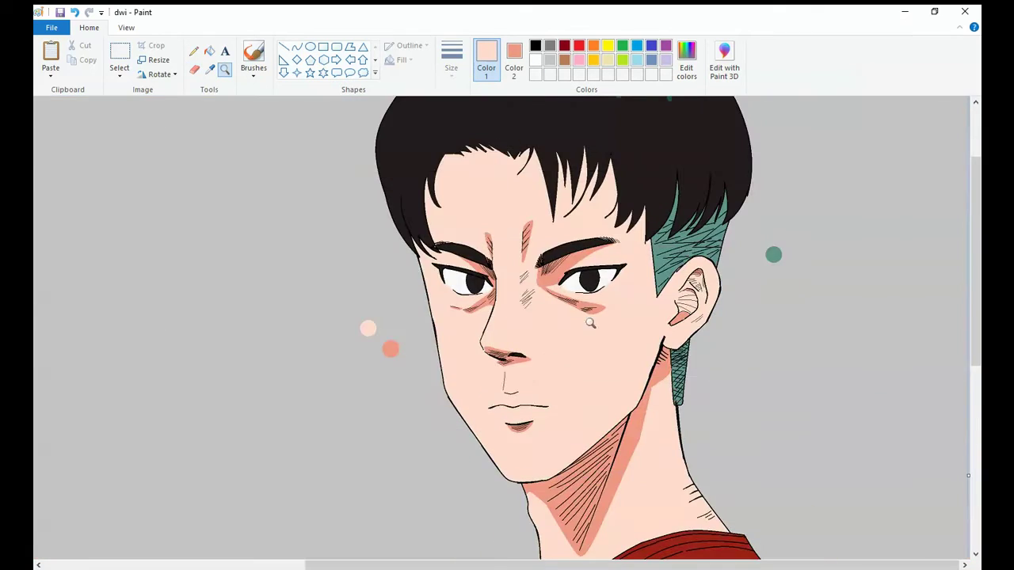
Paint coral patches over the hatching on the bridge of the nose
click(224, 70)
click(194, 68)
mouse_move(348, 301)
mouse_down()
mouse_move(364, 333)
mouse_move(372, 428)
mouse_up()
click(224, 70)
right_click(362, 264)
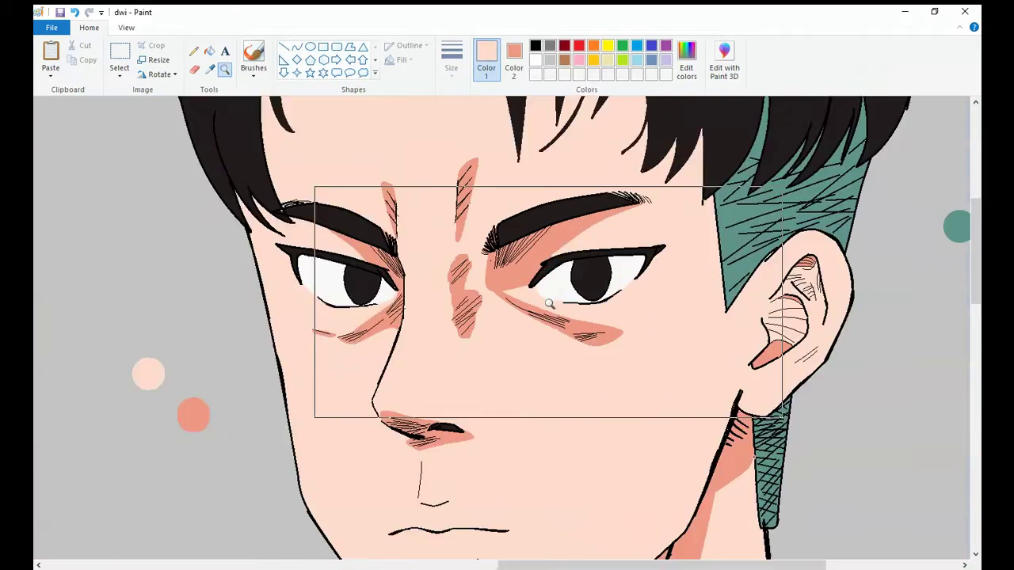
Enlarge the coral nose-bridge shadow and join it to the shadow of the eye nearest the ear
click(417, 255)
click(295, 46)
drag(418, 368, 418, 409)
click(432, 356)
drag(452, 169, 532, 226)
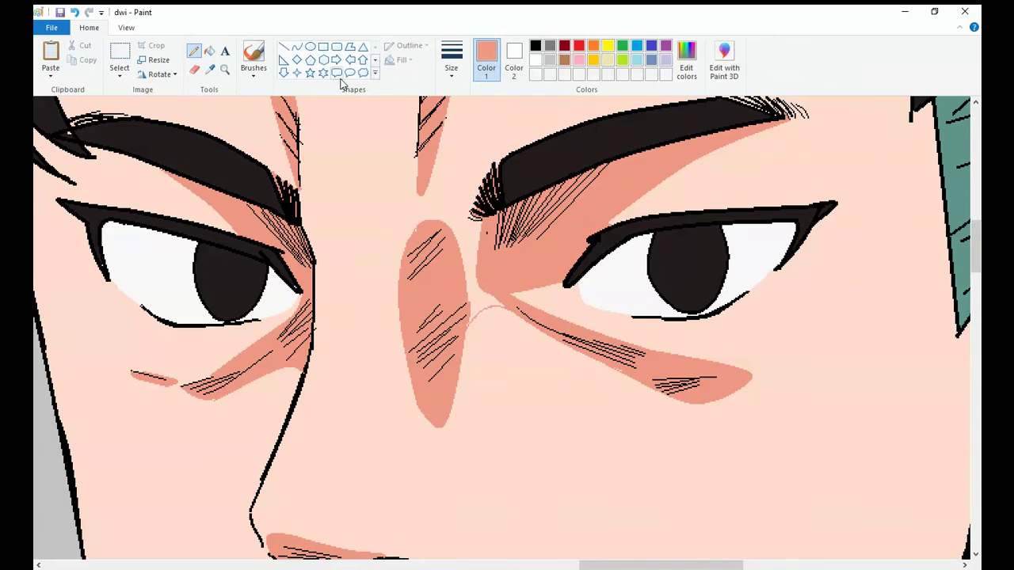
click(209, 69)
click(467, 198)
click(224, 70)
right_click(604, 216)
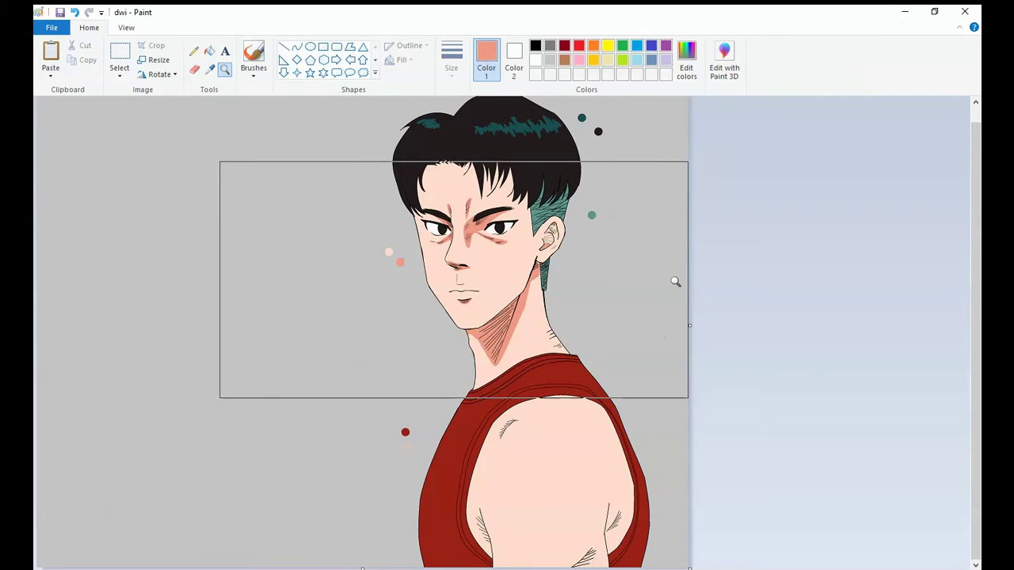
Outline the hatched hollows inside the ear with curves and fill them with coral
click(673, 281)
click(515, 330)
click(194, 50)
click(296, 46)
drag(366, 318, 392, 280)
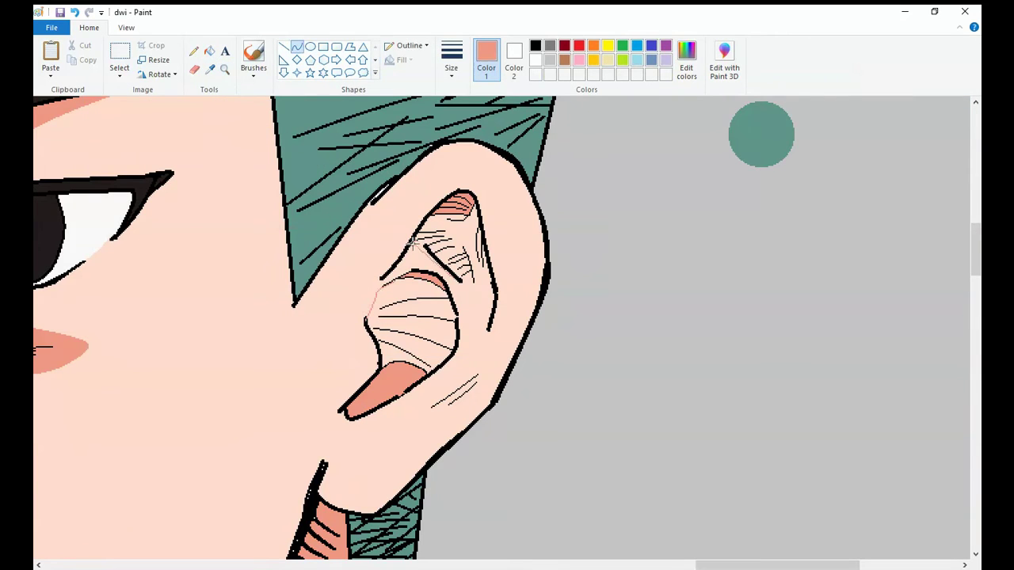
drag(413, 242, 466, 252)
click(210, 50)
click(434, 239)
click(468, 268)
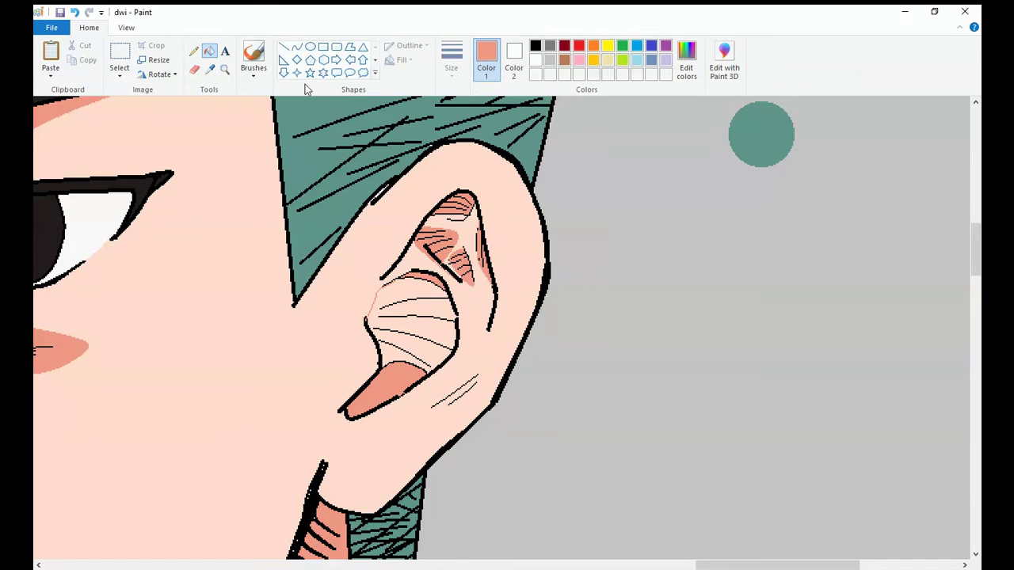
click(453, 317)
Draw and fill narrow coral shadows on the forehead along the side hair lock and temple hairline
click(224, 69)
right_click(787, 267)
click(503, 184)
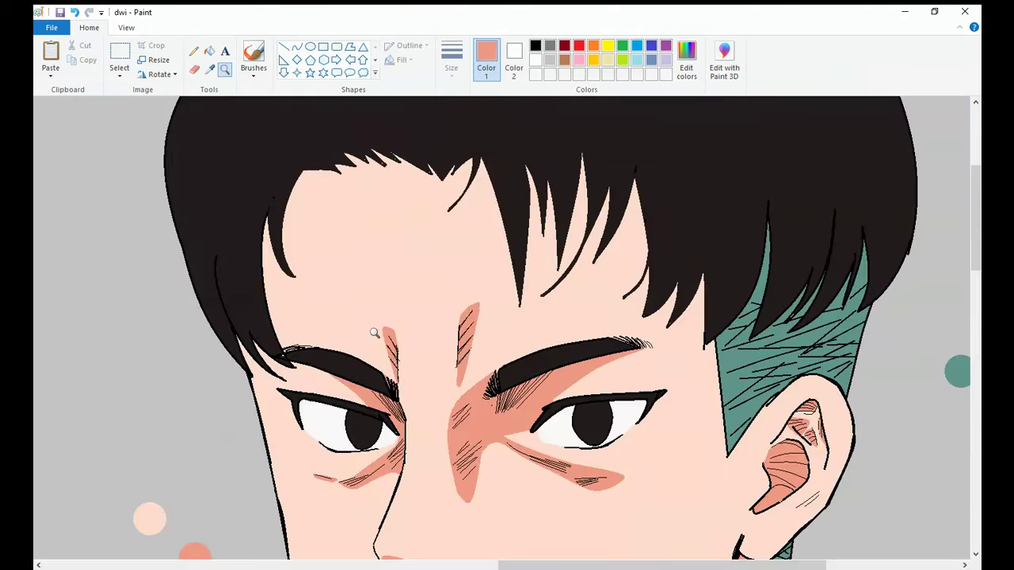
click(374, 332)
drag(267, 193, 277, 362)
mouse_move(274, 277)
mouse_down()
mouse_move(252, 277)
mouse_move(236, 485)
mouse_up()
click(209, 50)
click(224, 365)
click(255, 269)
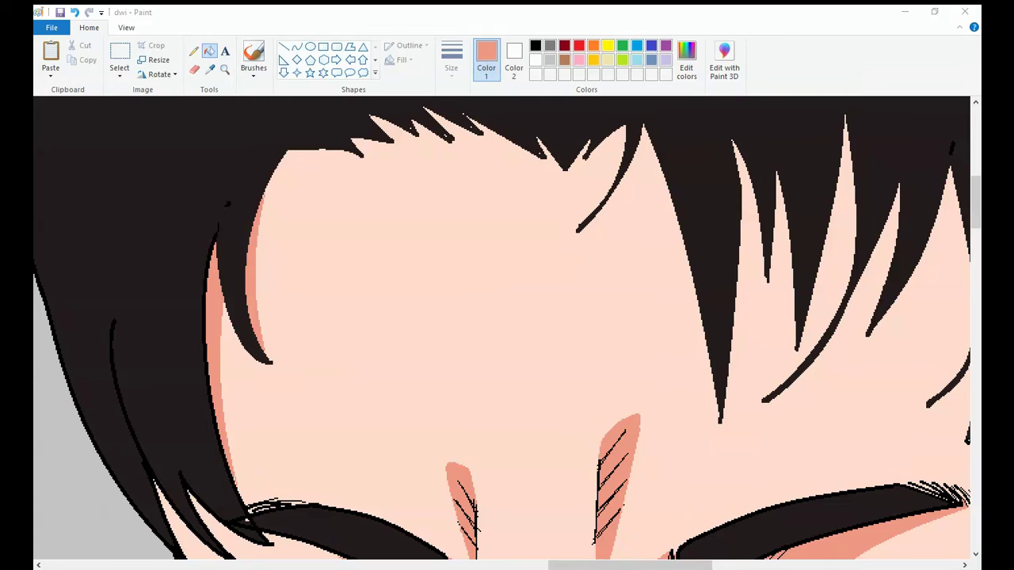
Draw thin curves along the fringe strands and fill the forehead slivers beside them with coral
scroll(500, 333, right, 5)
click(297, 47)
drag(400, 147, 437, 228)
drag(498, 162, 523, 246)
drag(535, 204, 552, 290)
drag(600, 186, 610, 273)
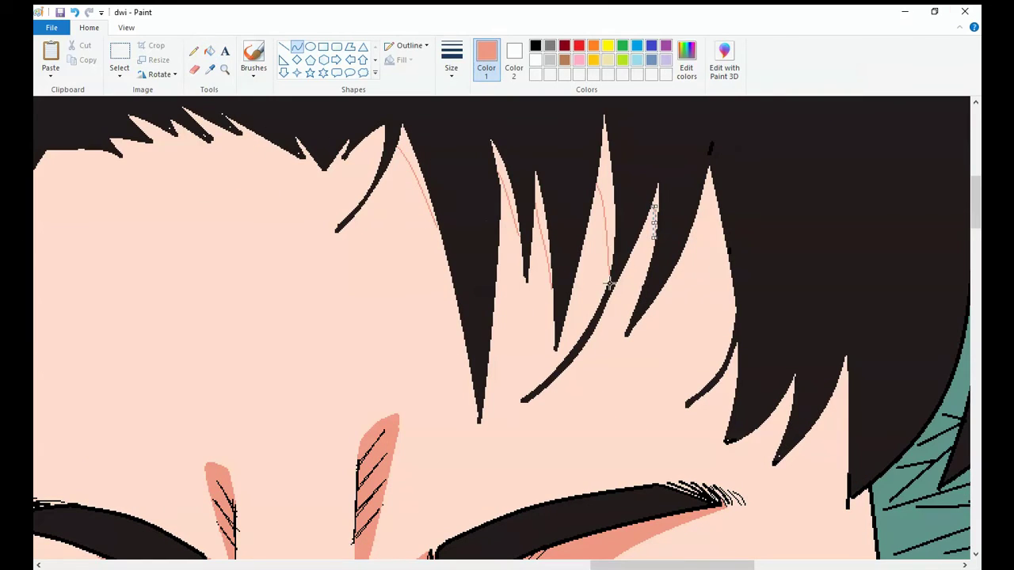
drag(709, 194, 728, 313)
click(209, 50)
click(415, 182)
click(507, 190)
click(606, 206)
click(717, 237)
Add black pupils and small light highlights to both irises
click(224, 69)
right_click(802, 160)
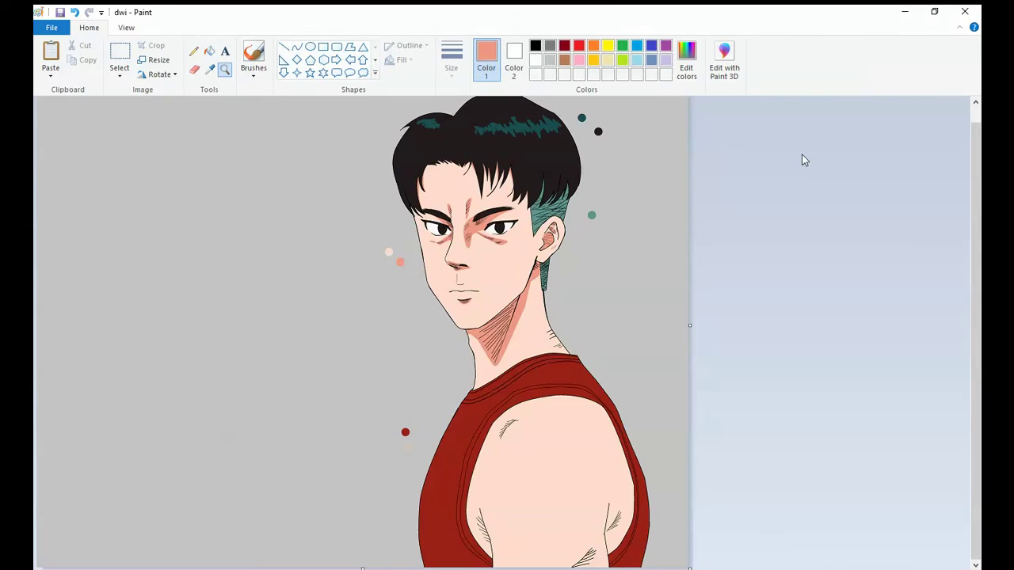
click(507, 230)
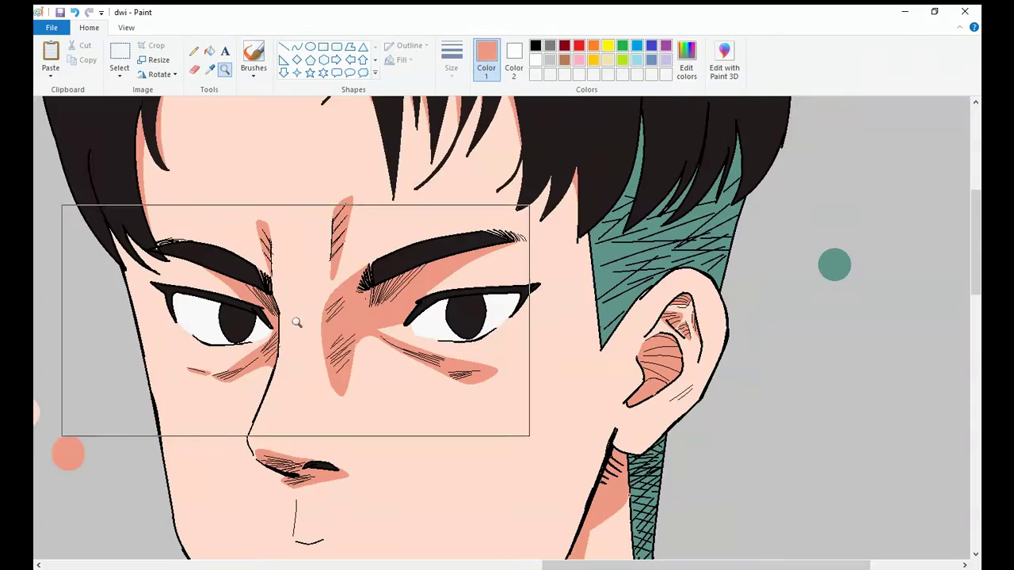
click(316, 275)
right_click(301, 220)
right_click(538, 308)
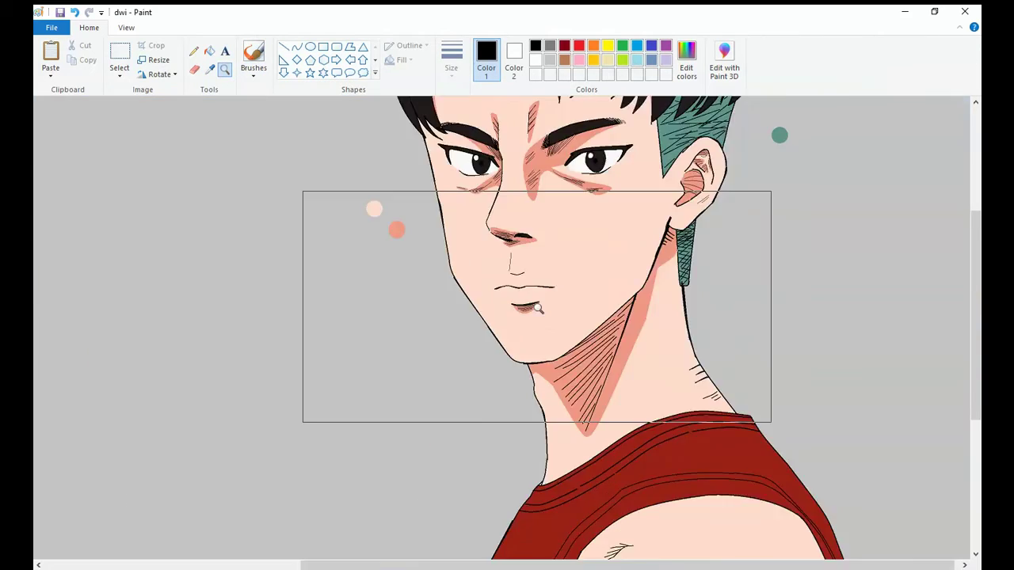
click(539, 309)
click(419, 291)
right_click(419, 292)
click(563, 366)
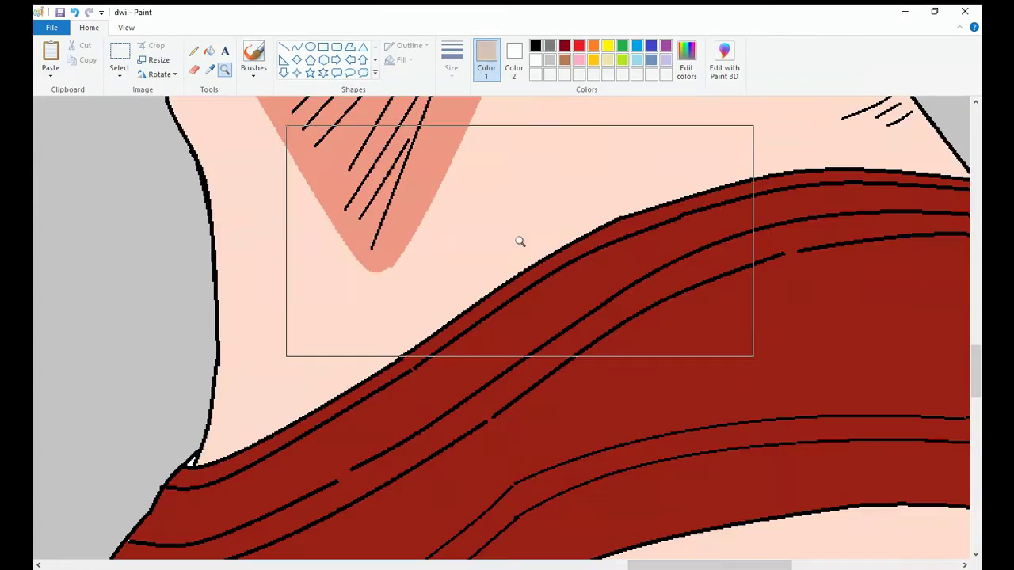
Fill the stripes running along the red top's neckline with light beige
click(520, 241)
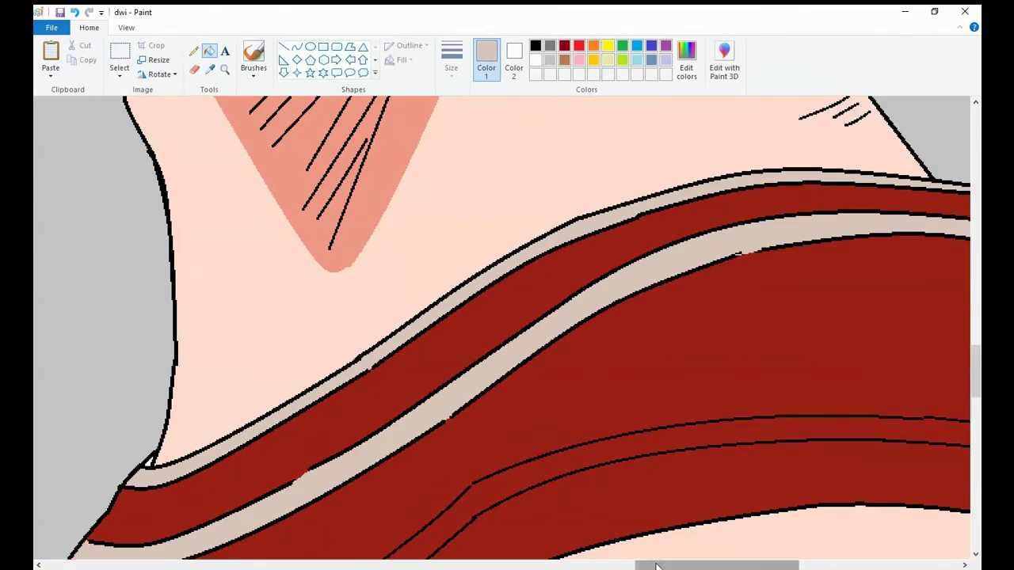
scroll(507, 333, down, 5)
click(224, 69)
right_click(915, 360)
click(555, 411)
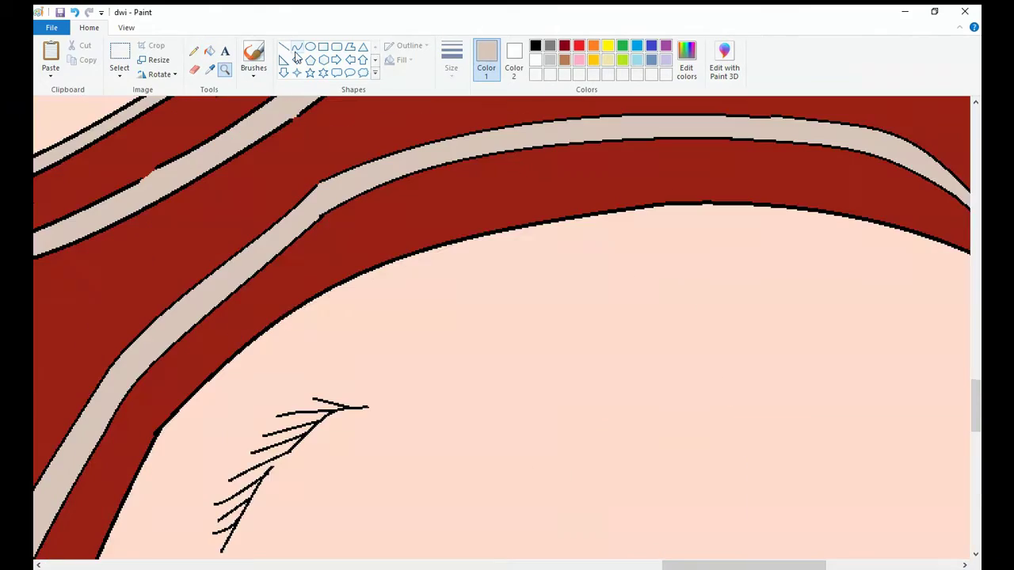
Draw thin beige curves just inside the red border around the torso's skin area and fill the narrow strip with beige
click(296, 46)
drag(238, 335, 837, 199)
scroll(760, 192, right, 5)
scroll(509, 159, down, 5)
scroll(509, 159, down, 5)
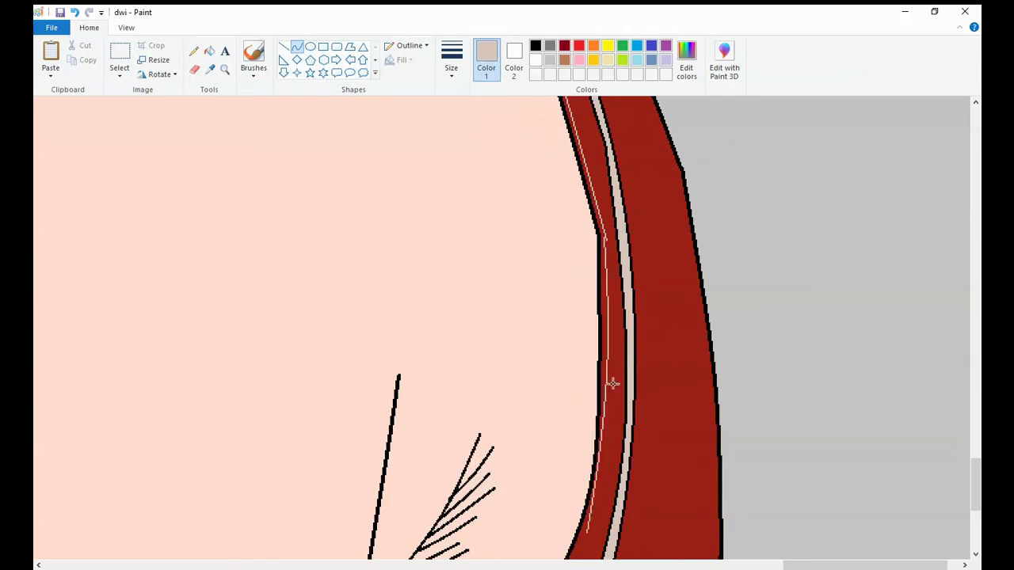
scroll(610, 385, down, 5)
scroll(507, 332, up, 5)
scroll(507, 332, left, 5)
drag(320, 99, 208, 216)
scroll(558, 550, down, 5)
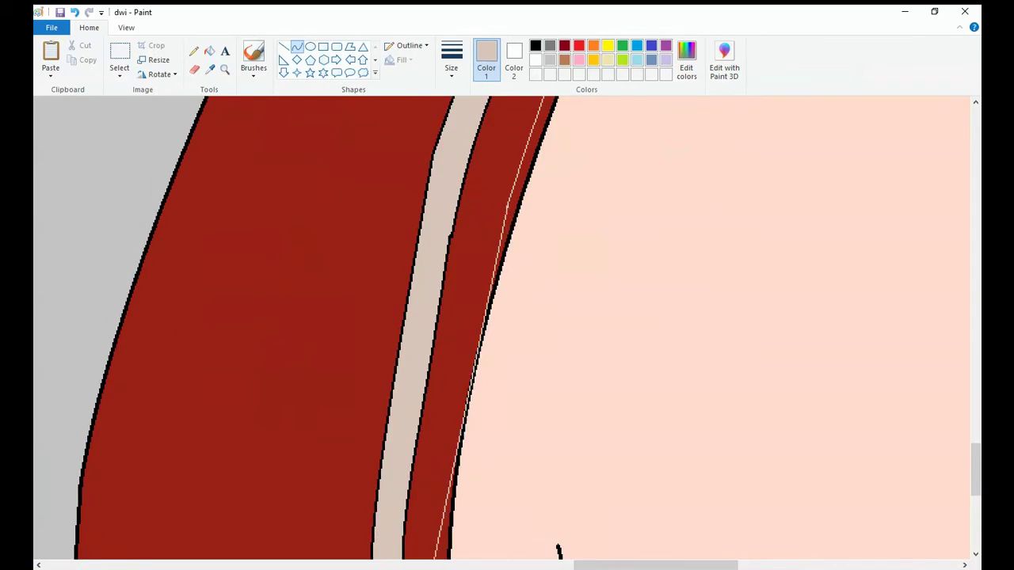
Recolour the black outlines of the wide beige stripe below the neck with beige using the Fill tool
click(224, 69)
right_click(593, 346)
click(800, 293)
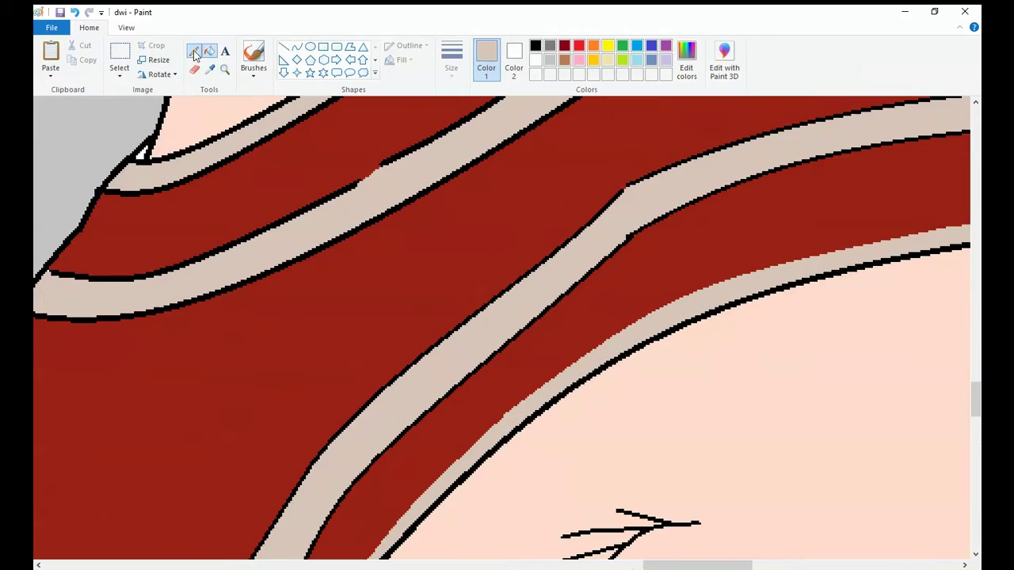
click(209, 50)
scroll(271, 143, up, 3)
scroll(271, 143, right, 10)
scroll(270, 142, left, 10)
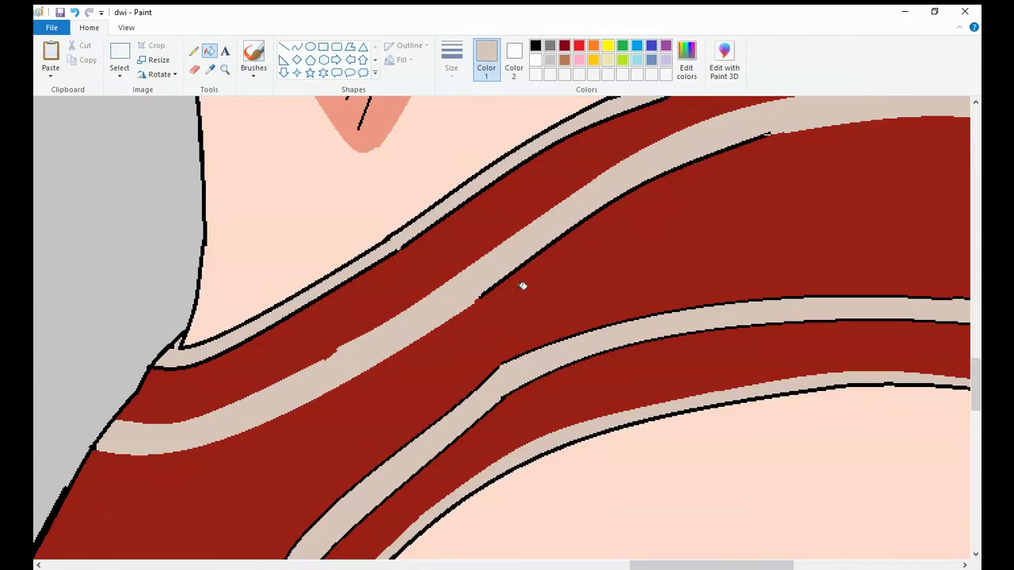
Outline and fill a light coral shadow around the left armpit hatching, and erase the hatching beside the right armpit line in skin tone
click(224, 69)
right_click(324, 383)
drag(469, 239, 317, 388)
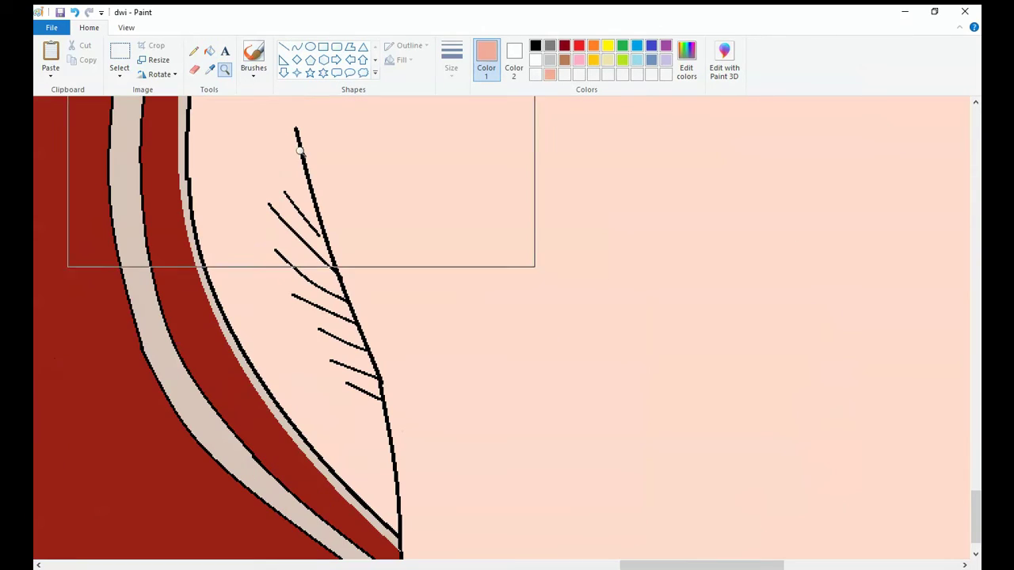
drag(396, 518, 339, 388)
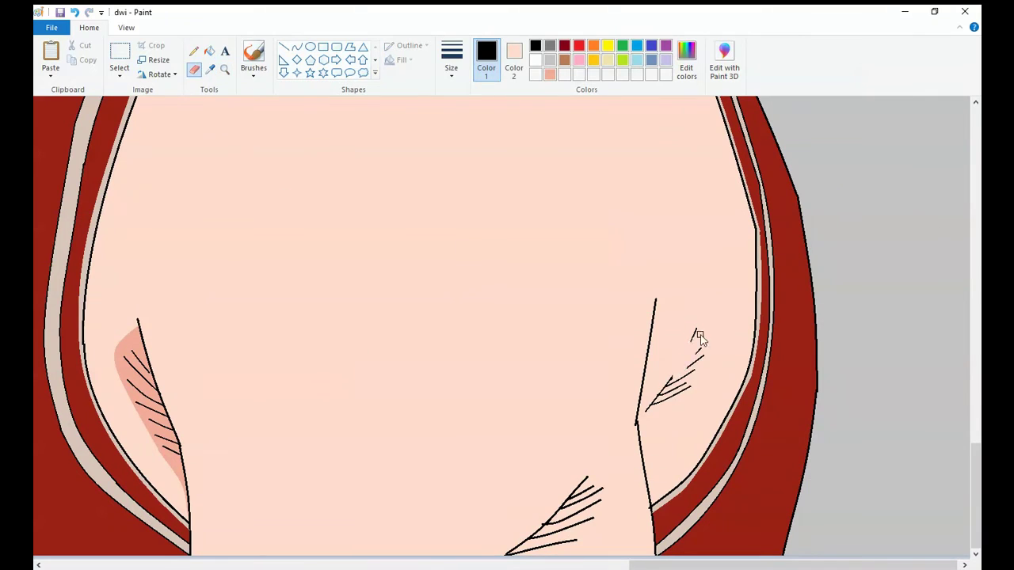
mouse_move(697, 335)
mouse_down()
mouse_move(665, 398)
mouse_move(710, 418)
mouse_up()
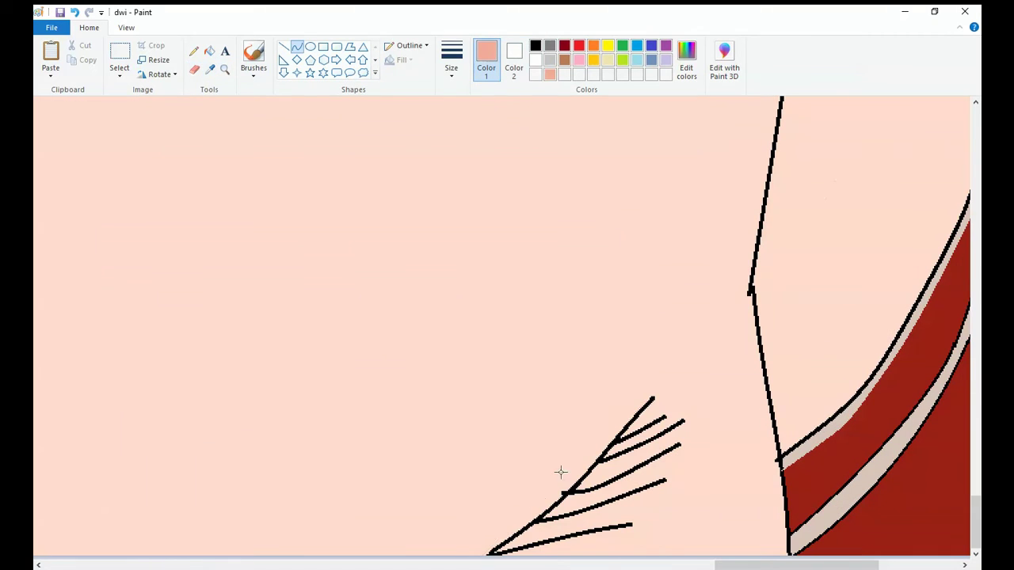